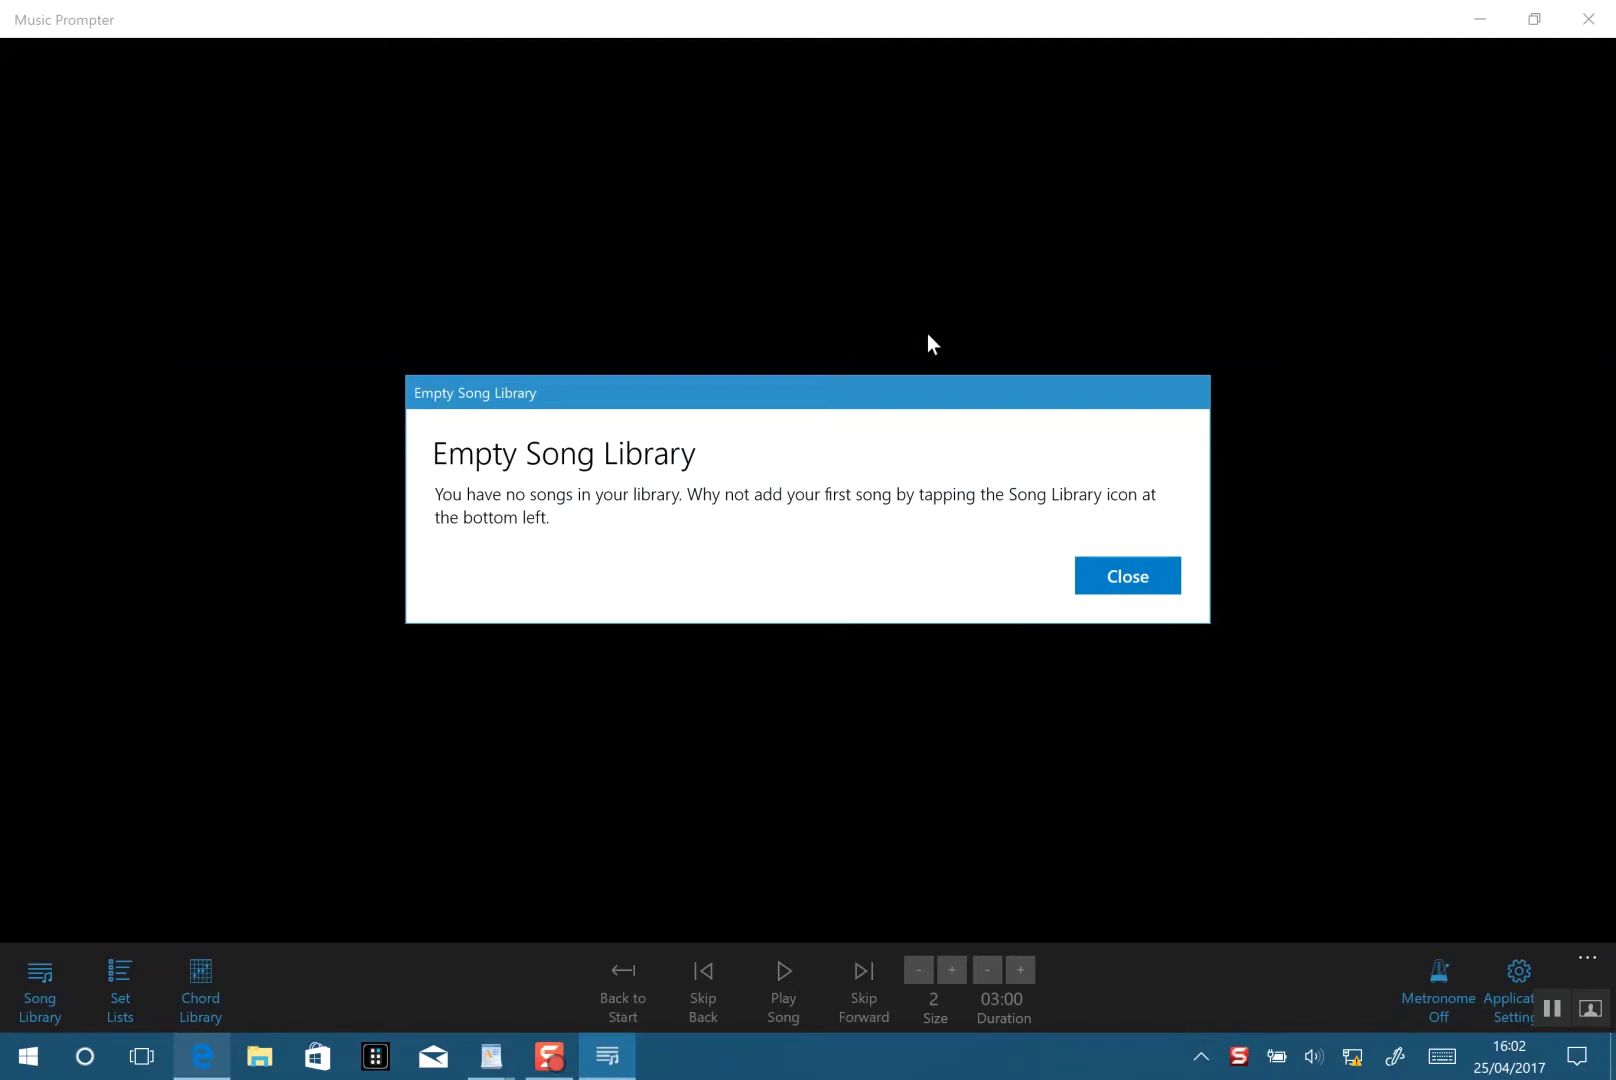
Dismiss the Empty Song Library notice and open the Song Library with its Song Menu help.
left_click(1117, 576)
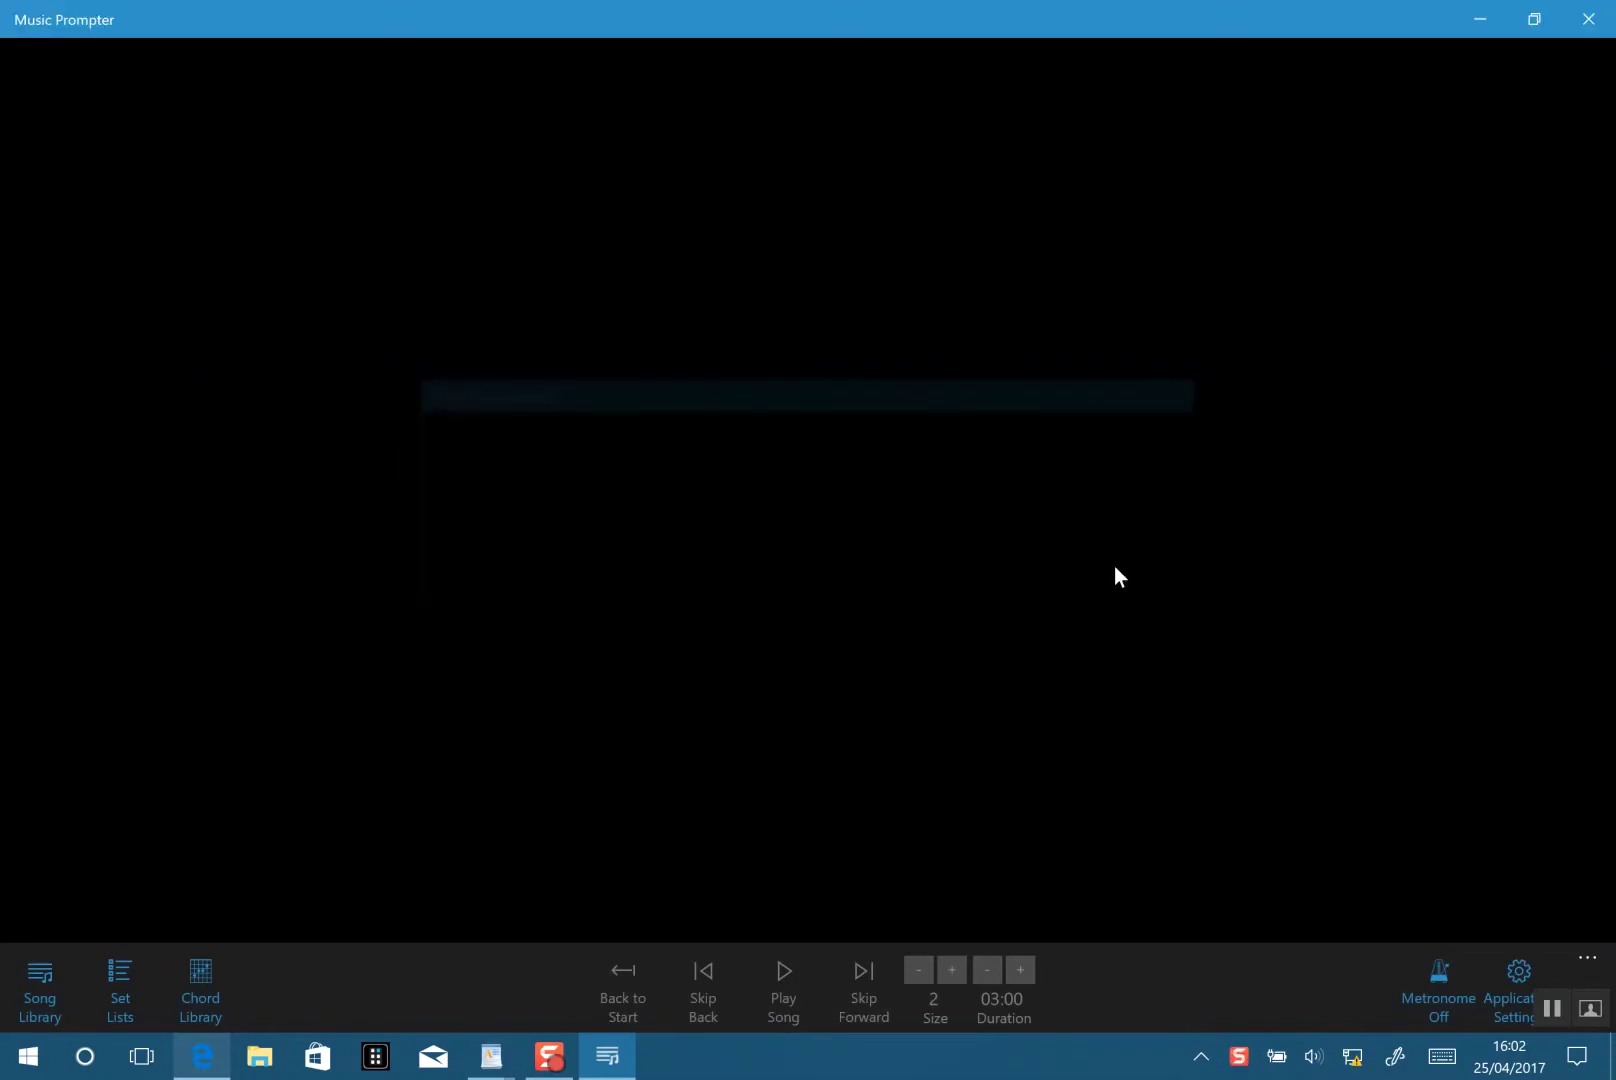
left_click(45, 983)
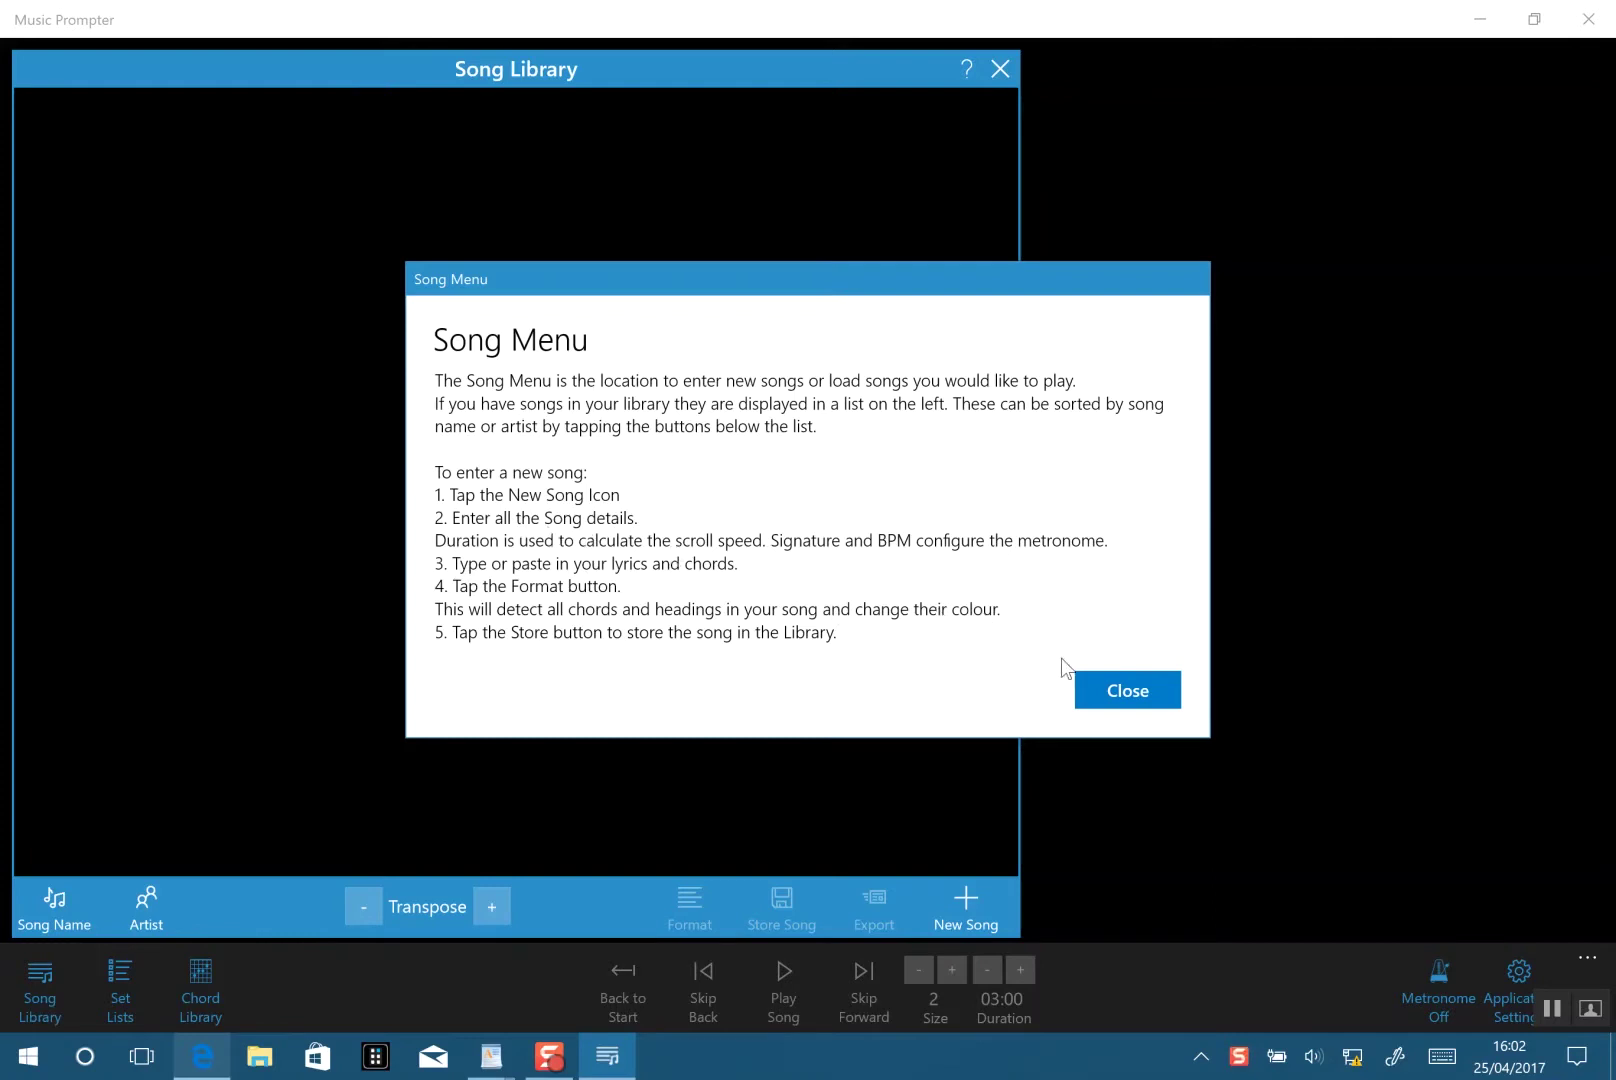
Start a new song and type the sample lyric 'This is a song all is good'.
left_click(1106, 691)
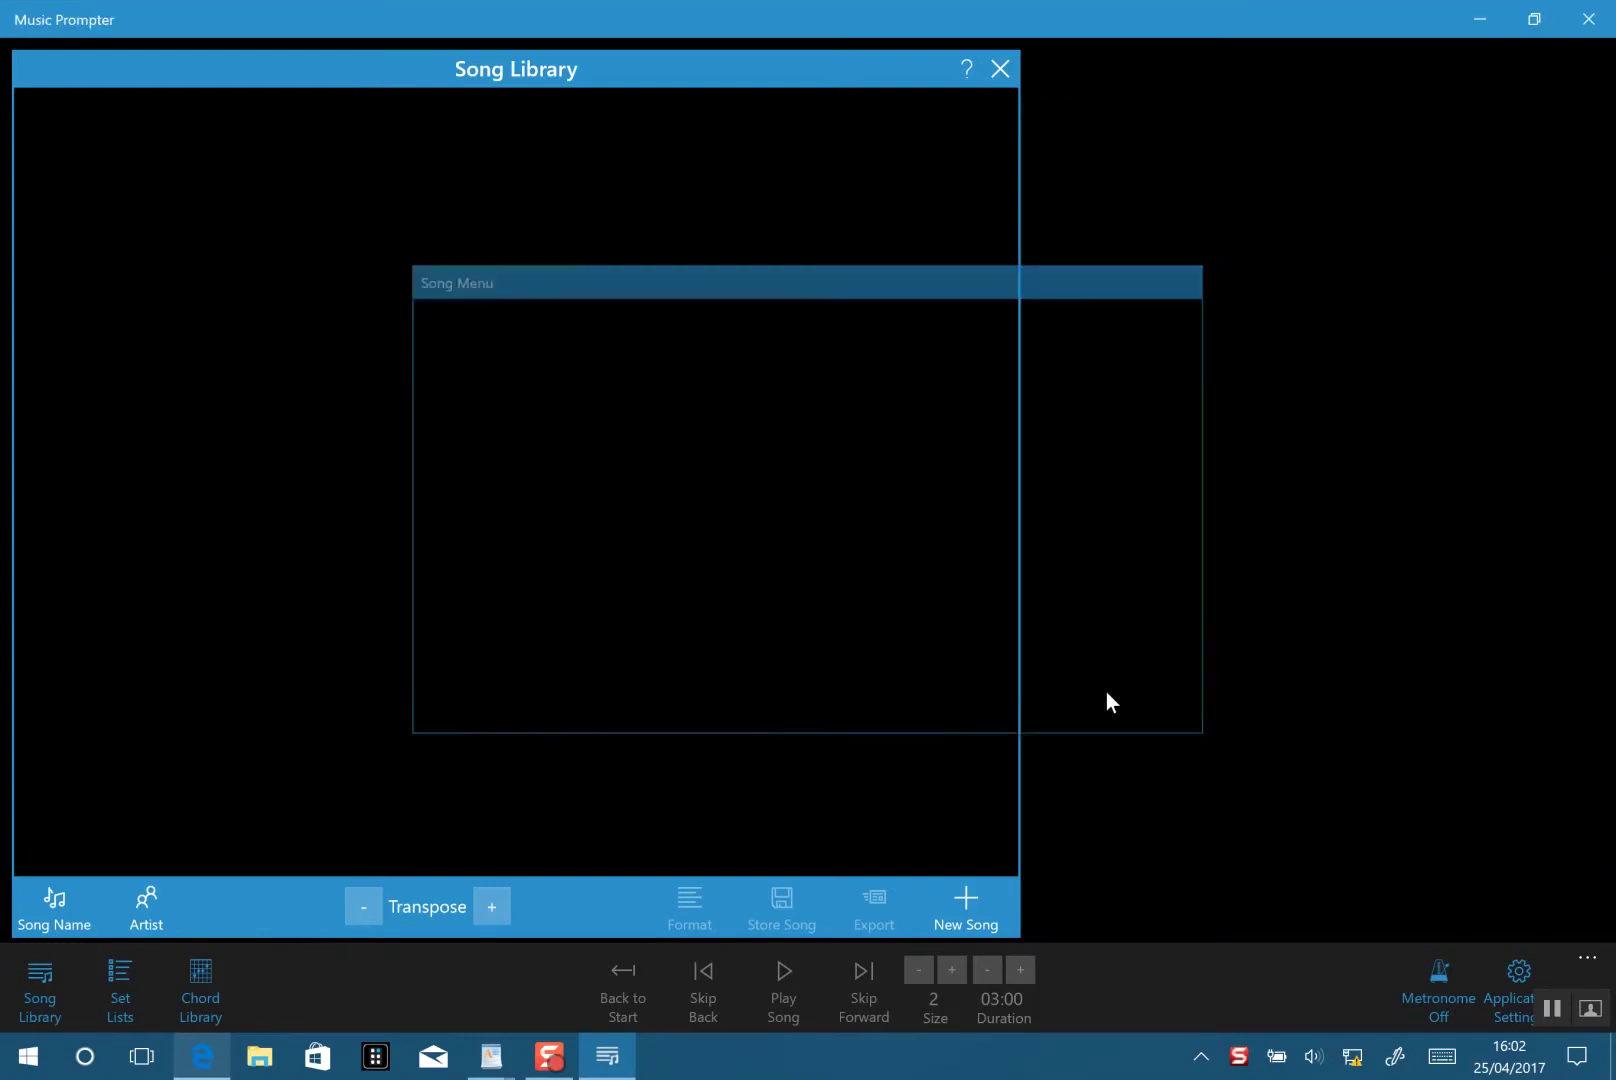
left_click(952, 909)
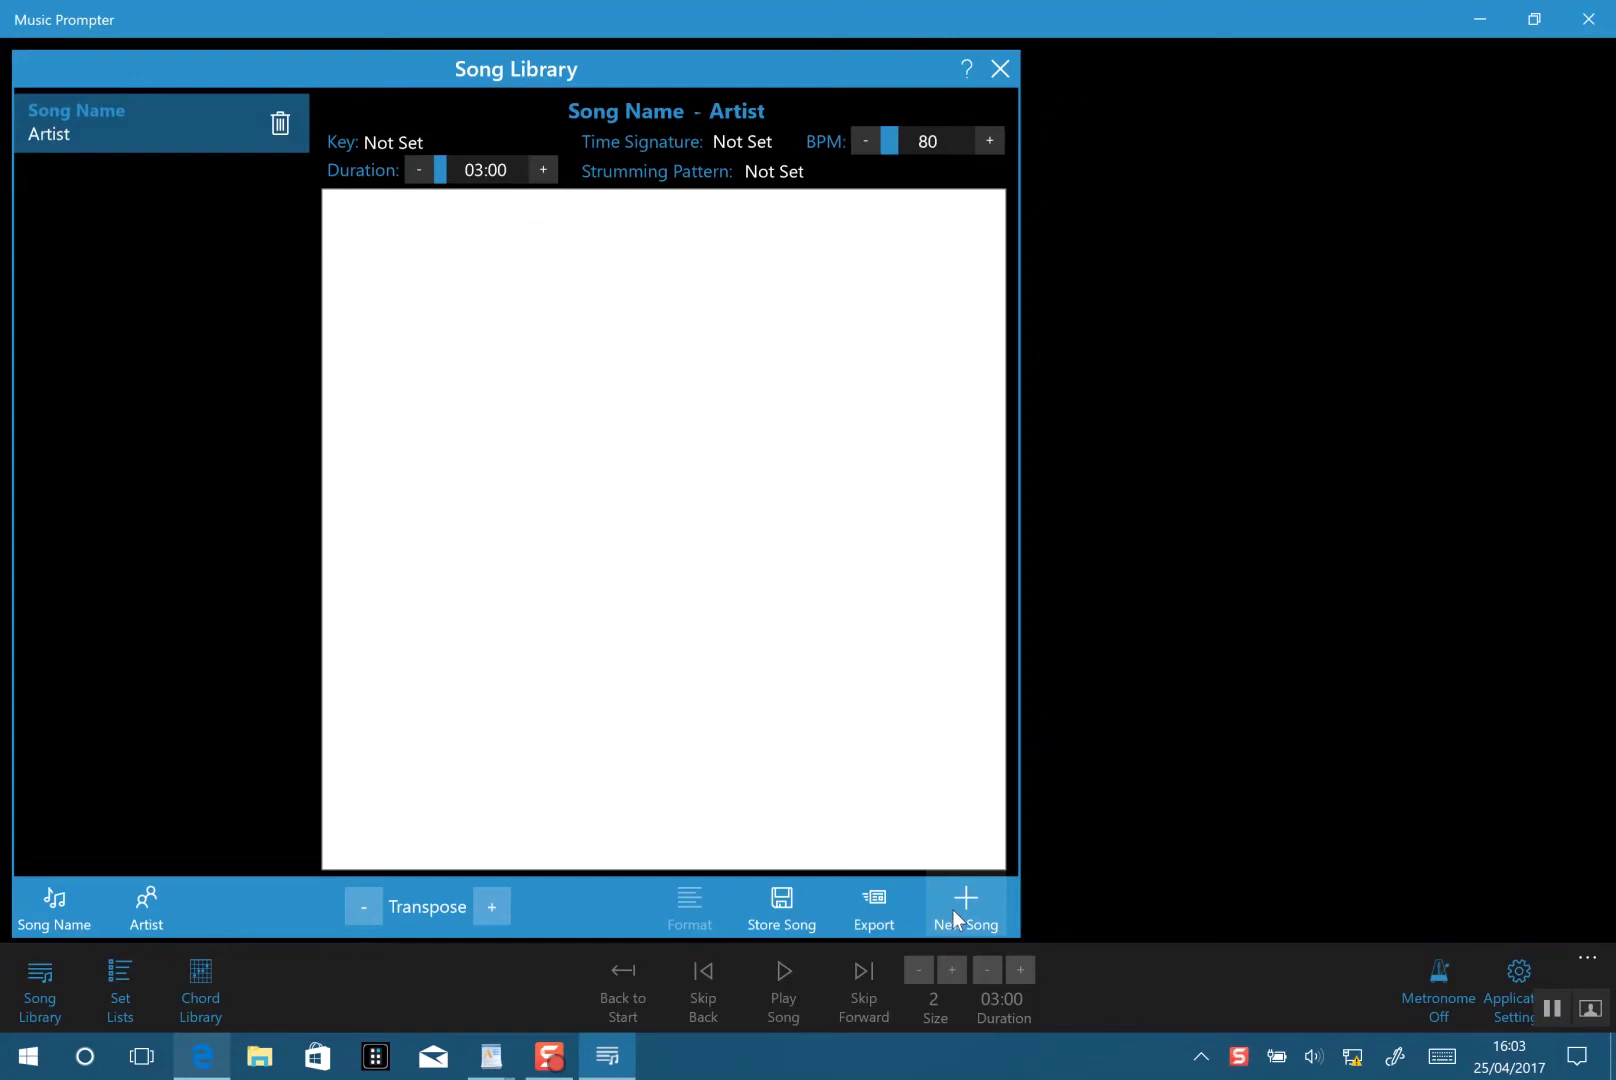
left_click(447, 256)
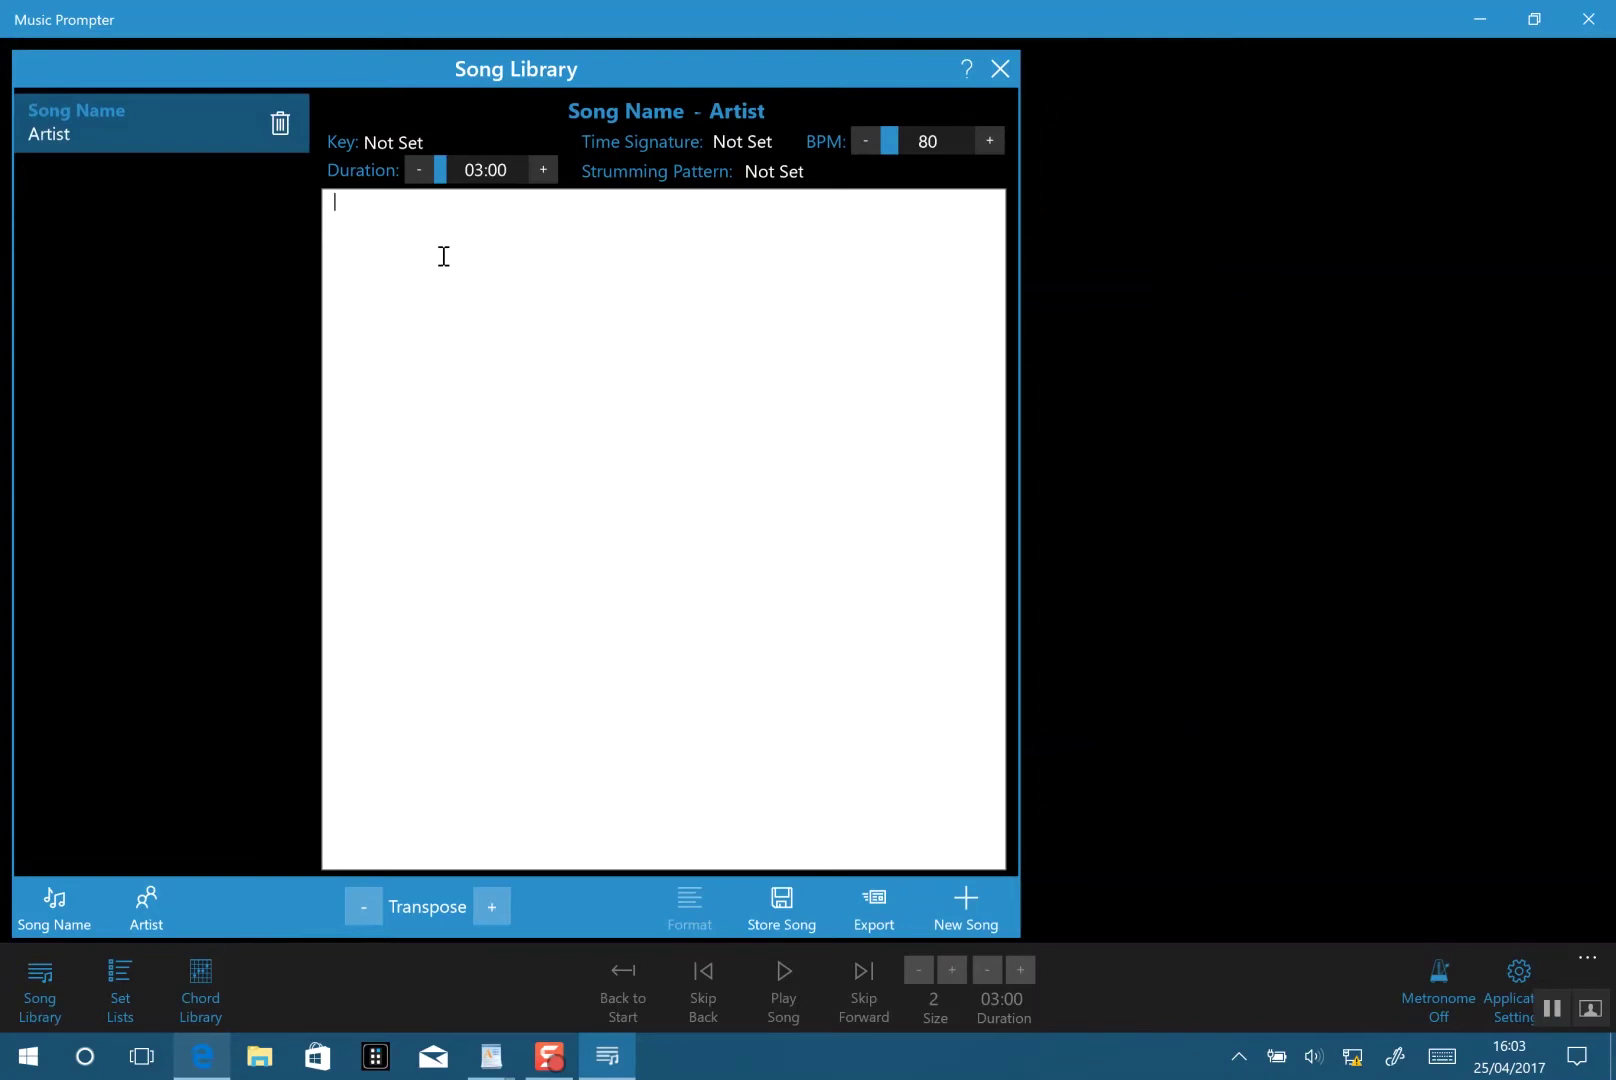
type("This is a song all is good")
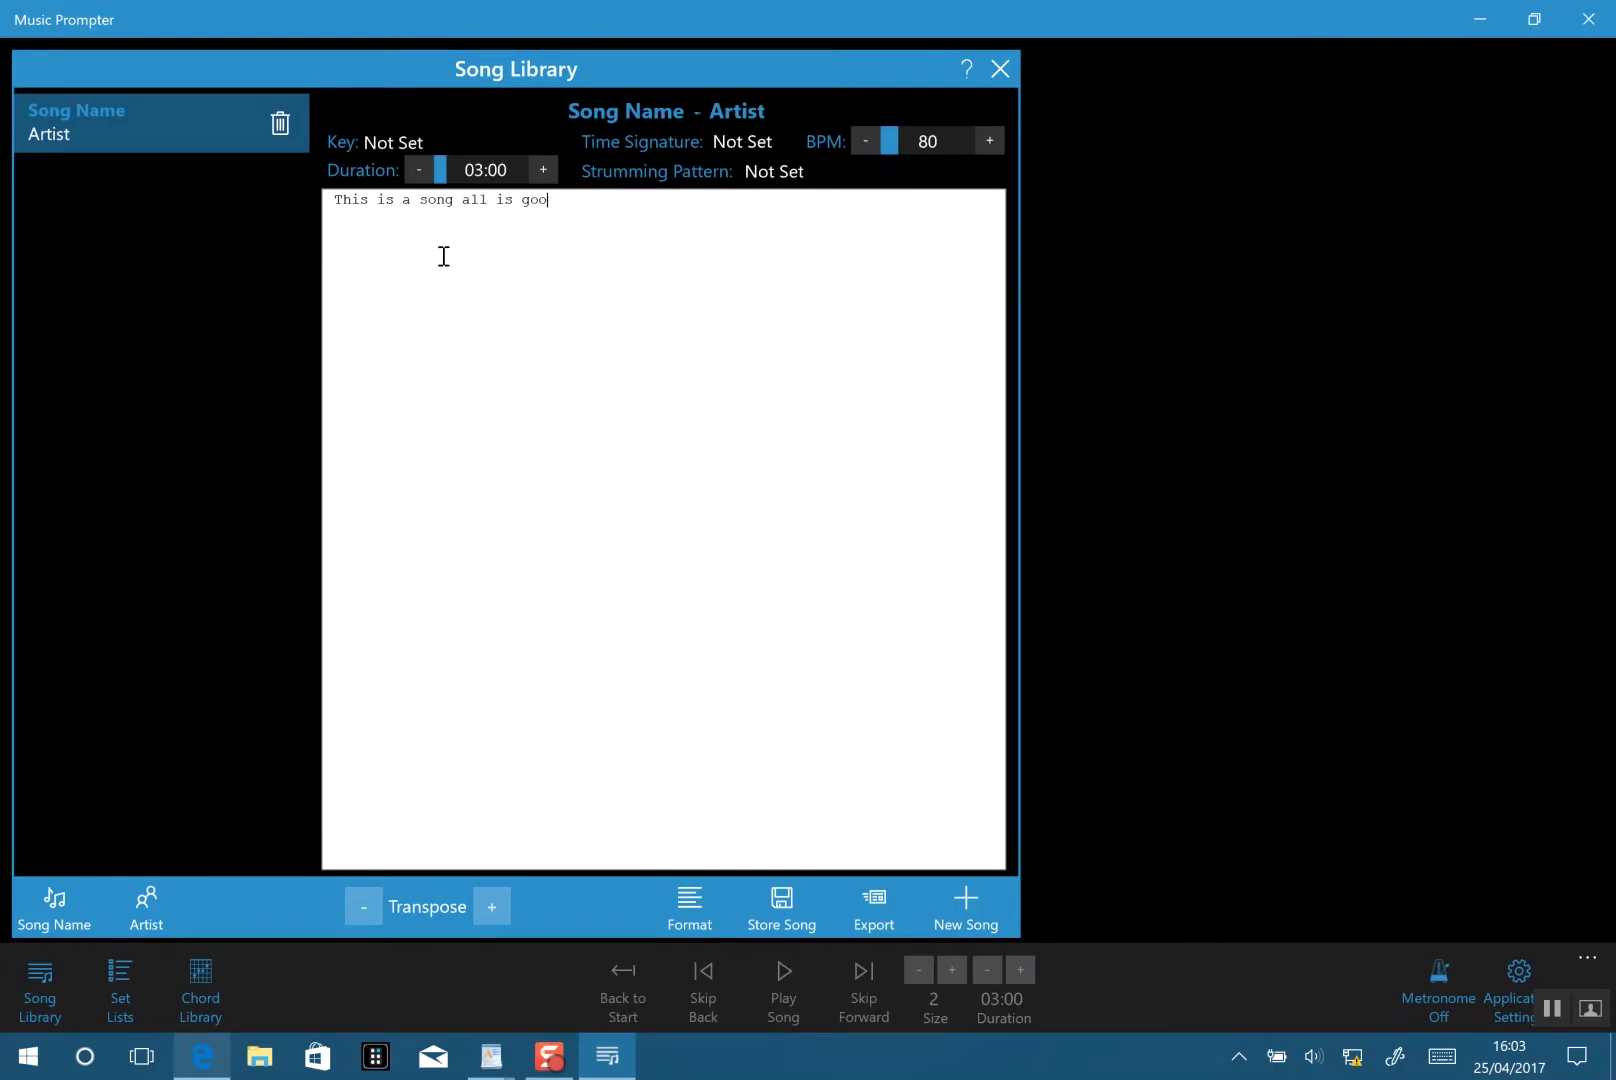
Add an F chord line above the sample lyric and format the song so chords are coloured.
triple_click(340, 201)
left_click(339, 207)
key("Return")
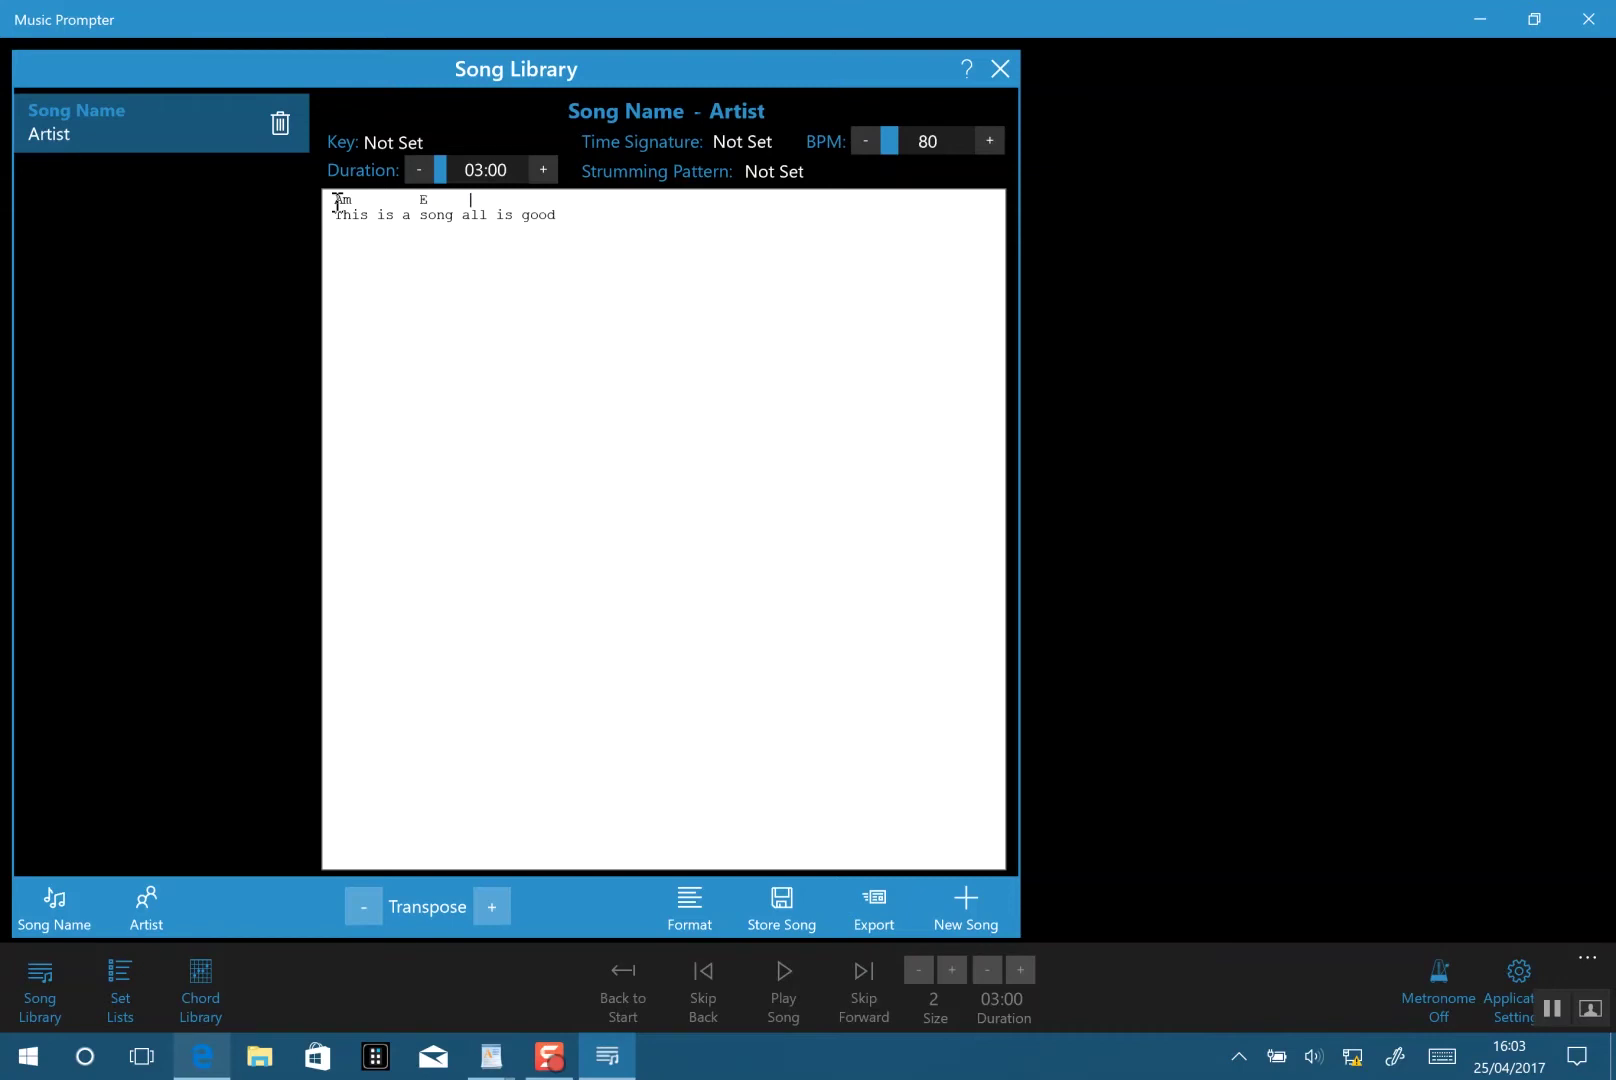
type("F")
left_click(701, 914)
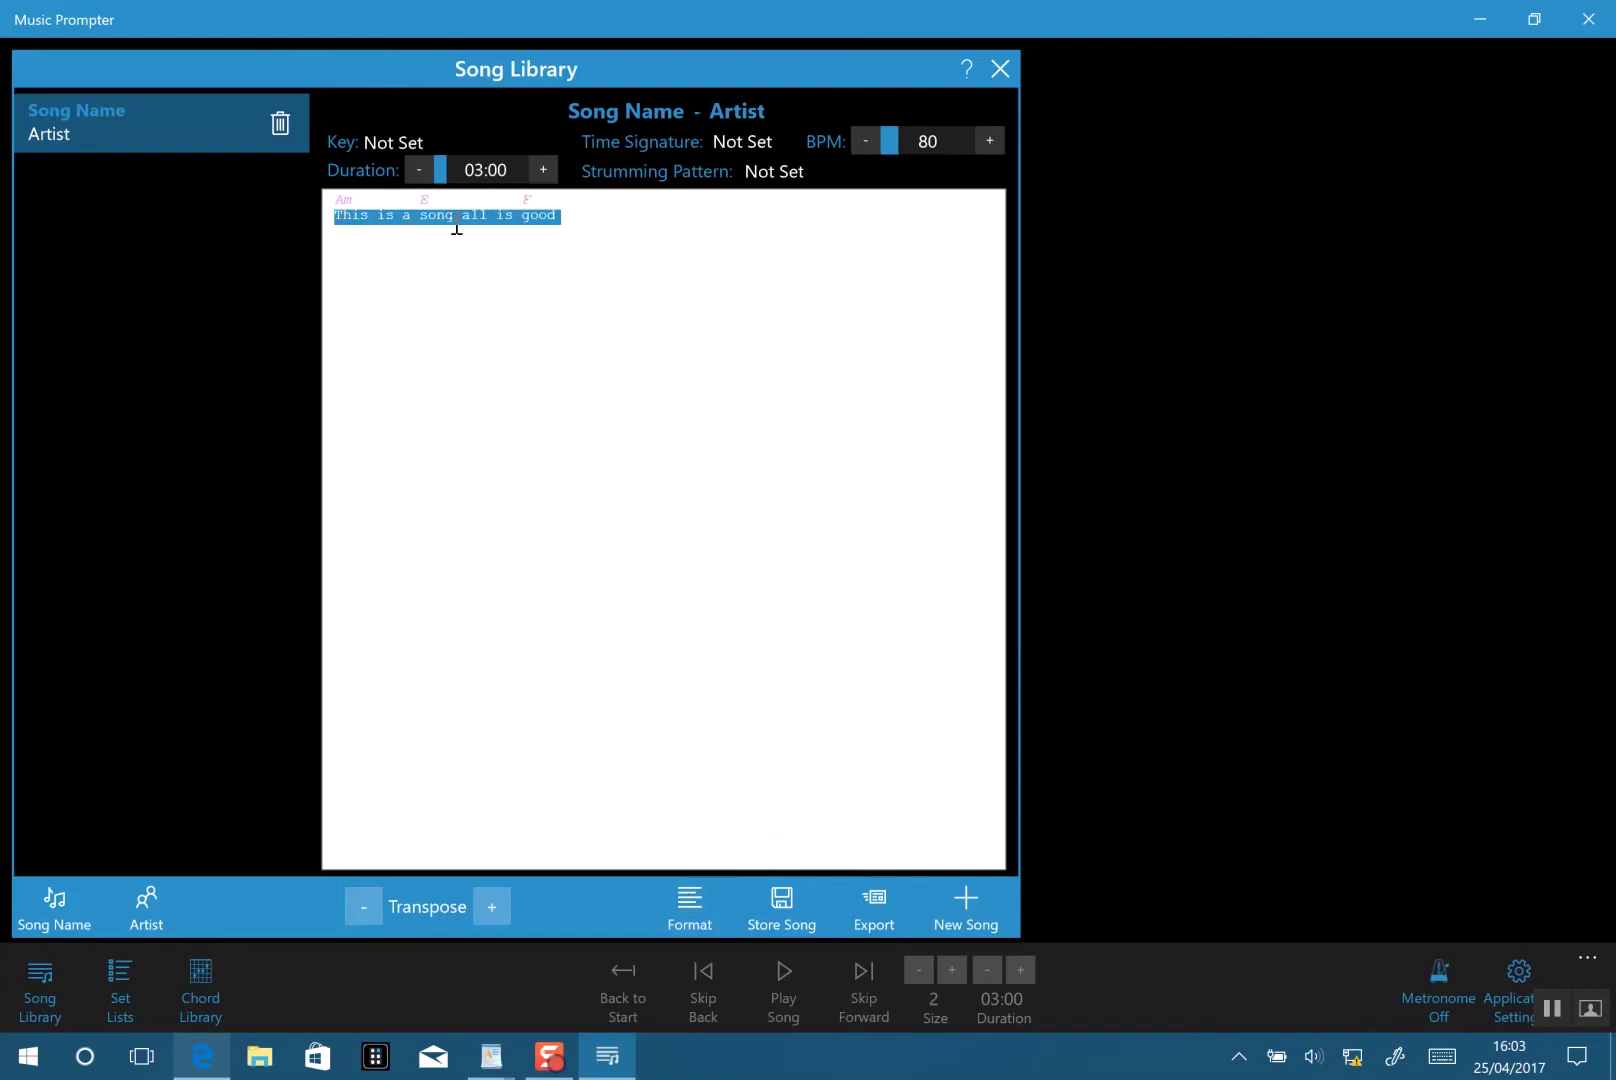
Delete the sample chord and lyric lines, leaving the song text blank.
left_click(469, 266)
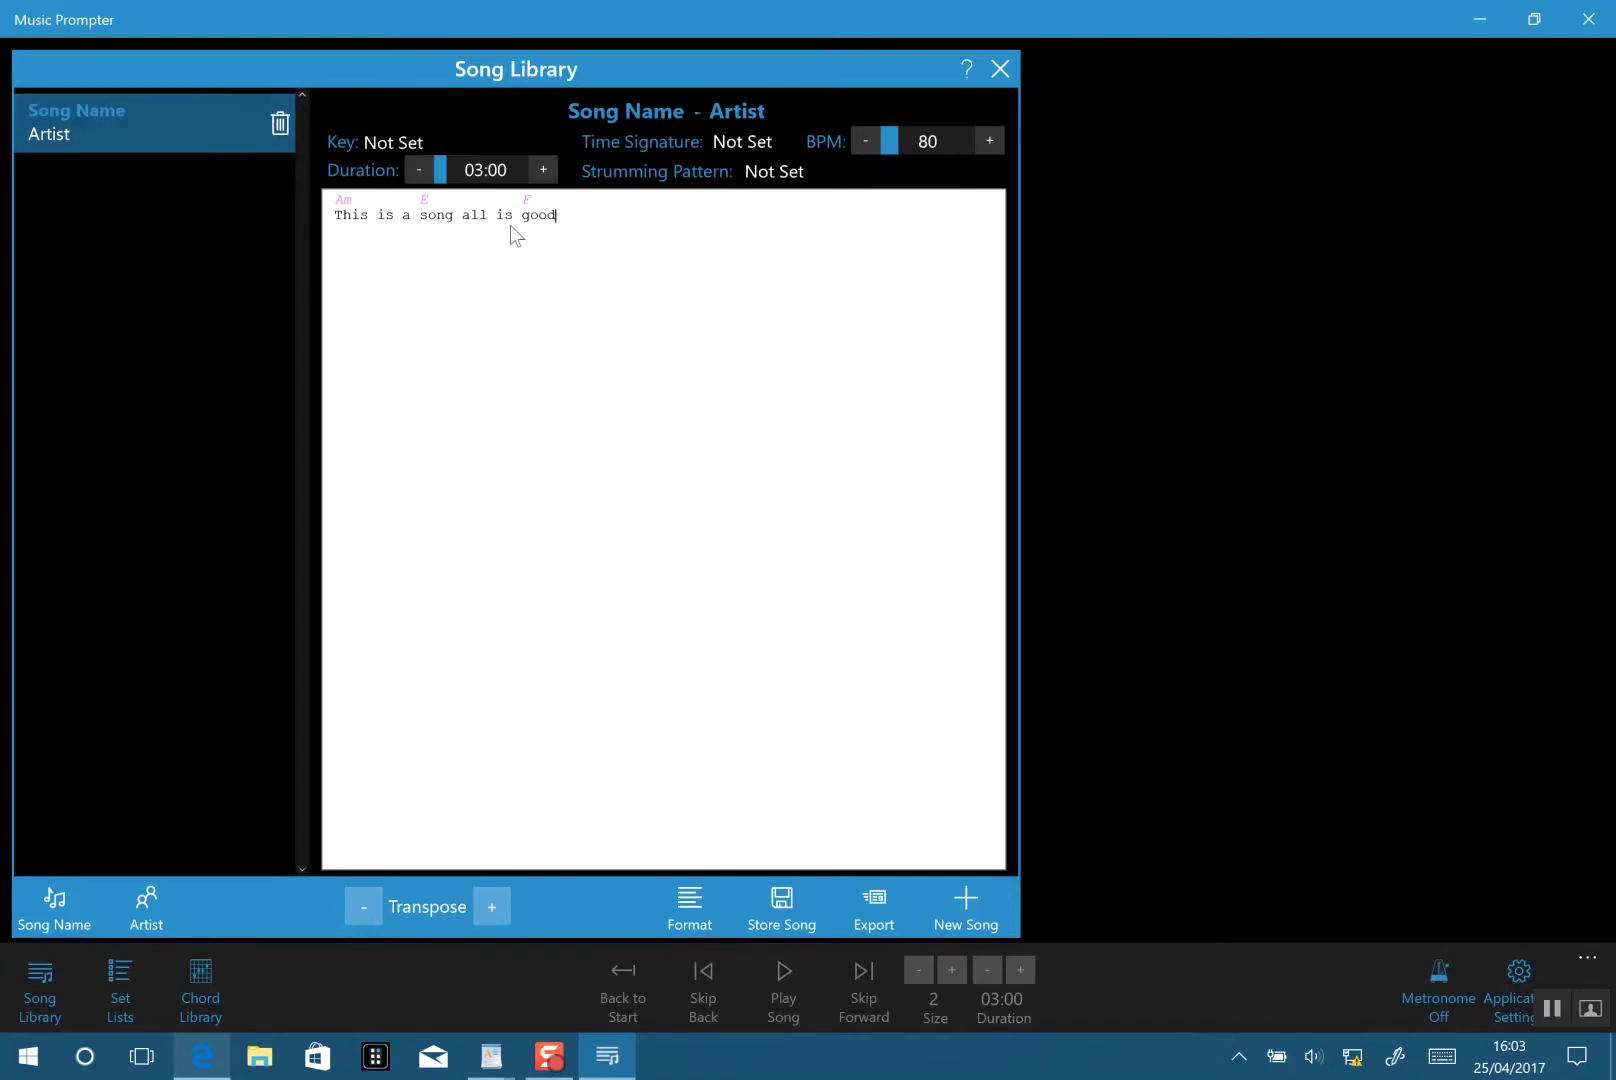
left_click_drag(520, 218, 330, 197)
key("Delete")
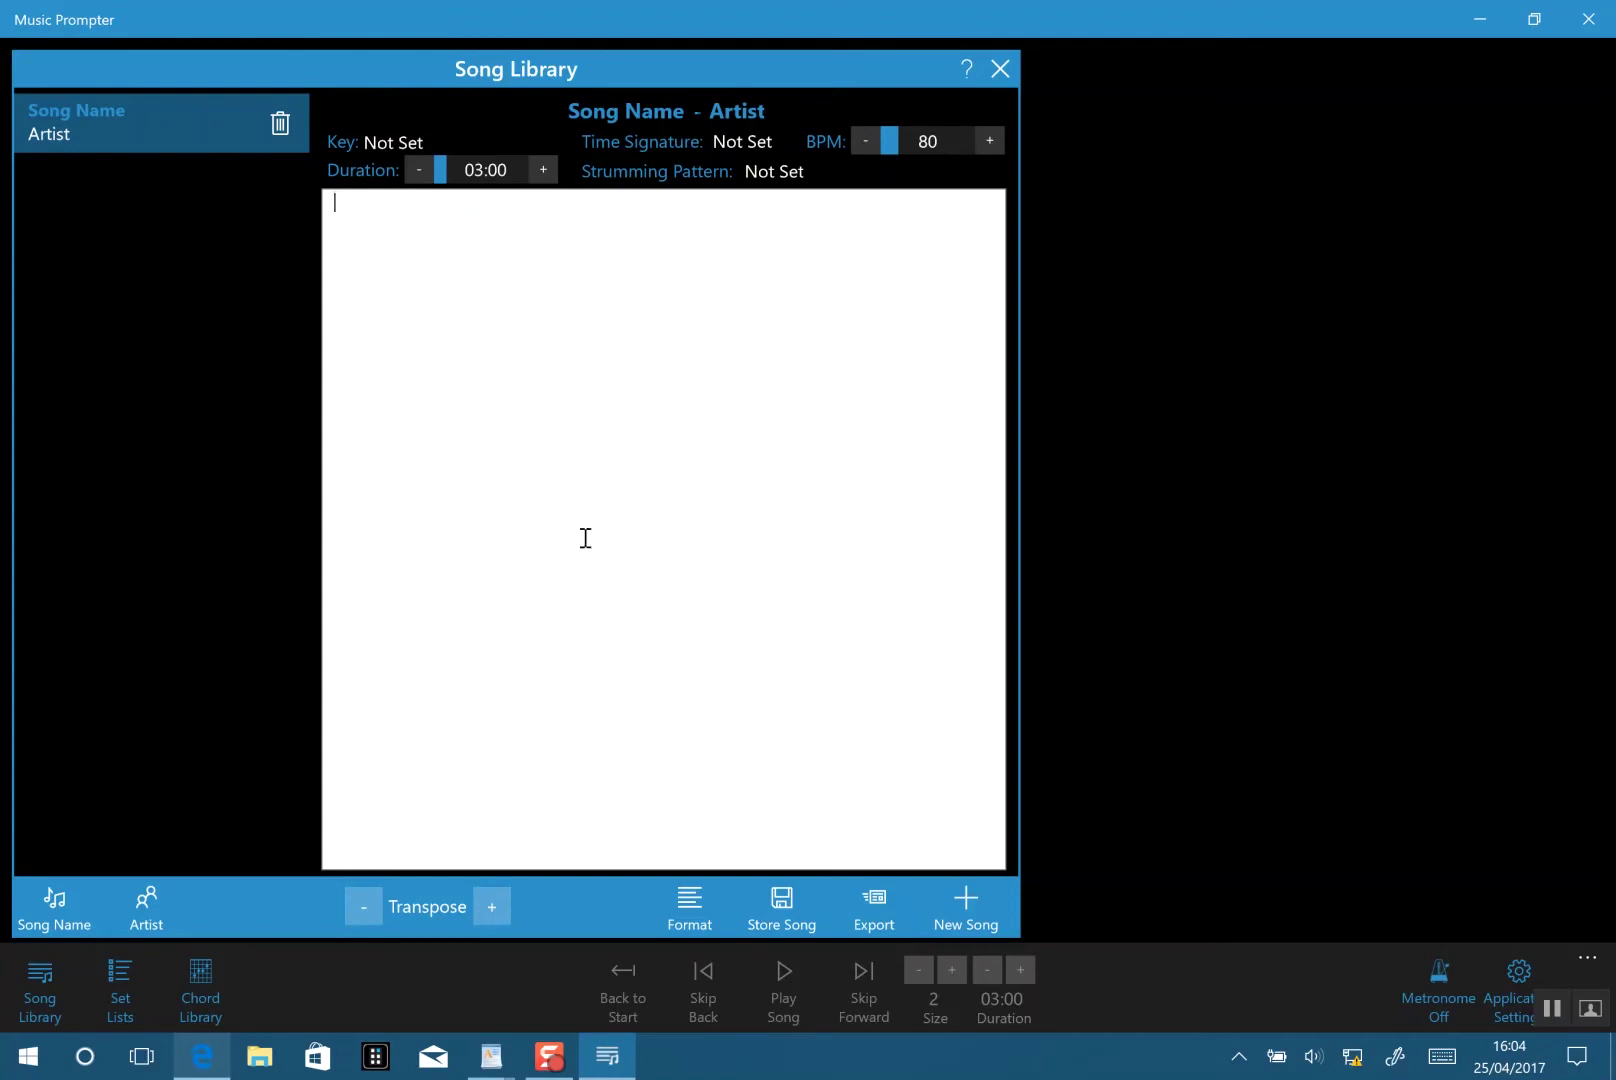
left_click(489, 1058)
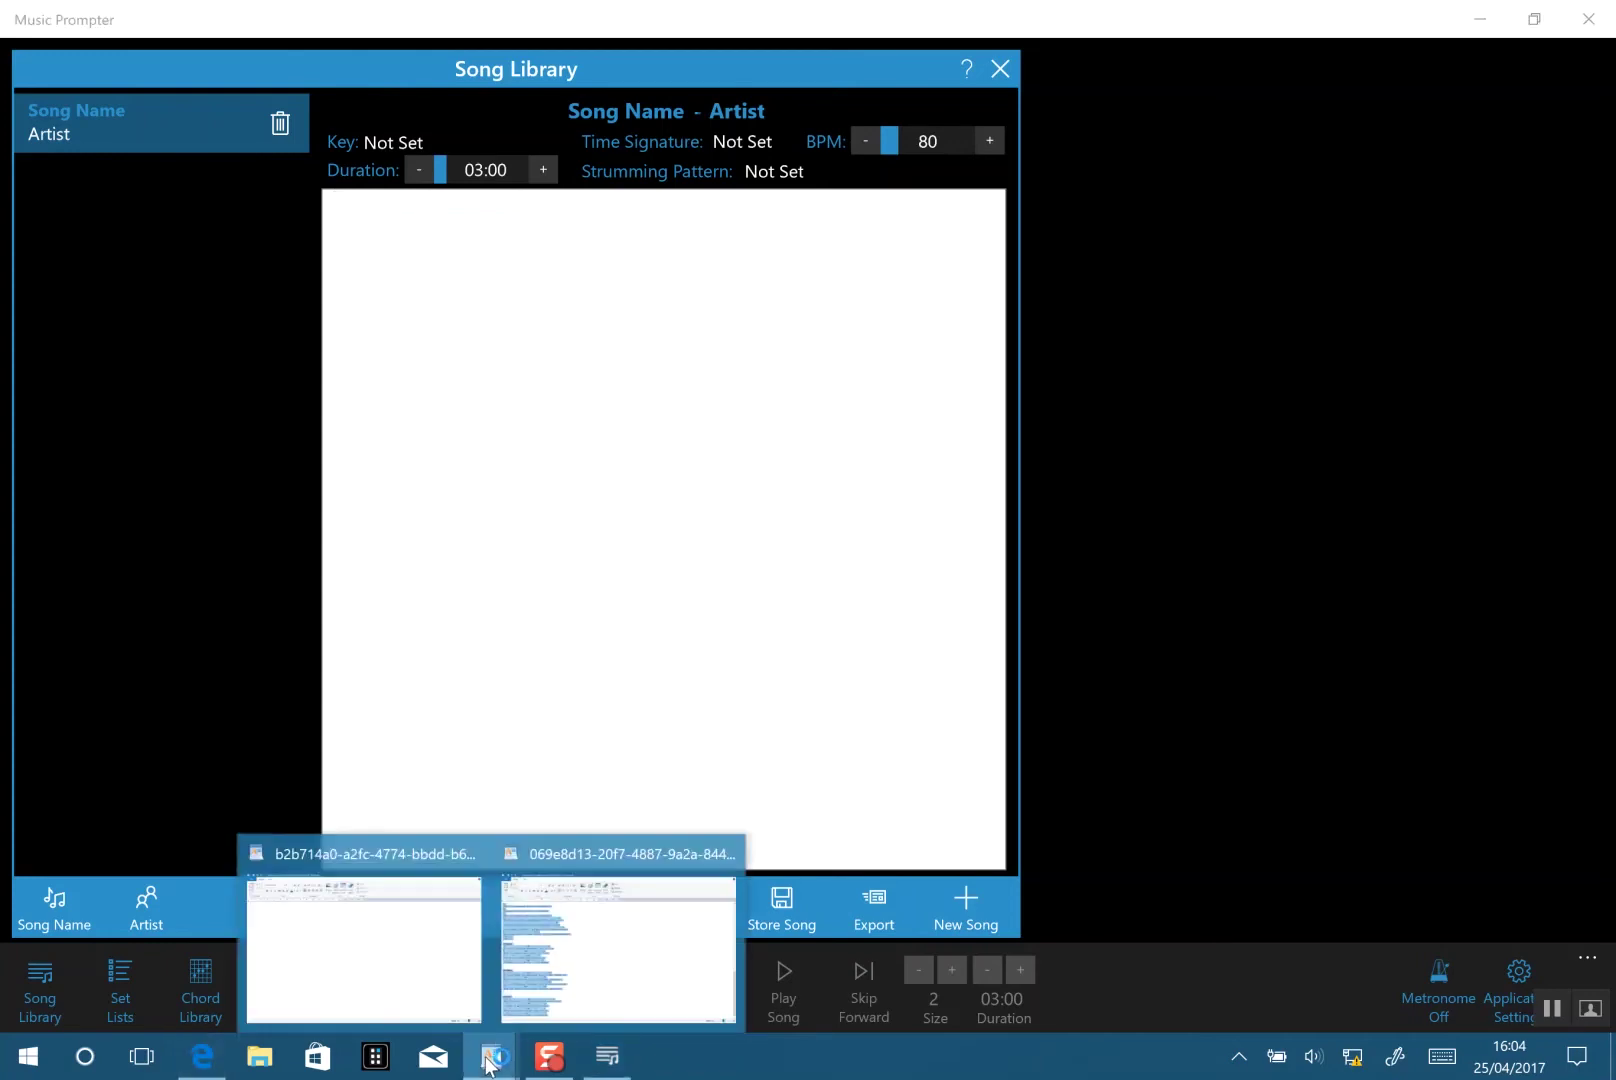
left_click(617, 913)
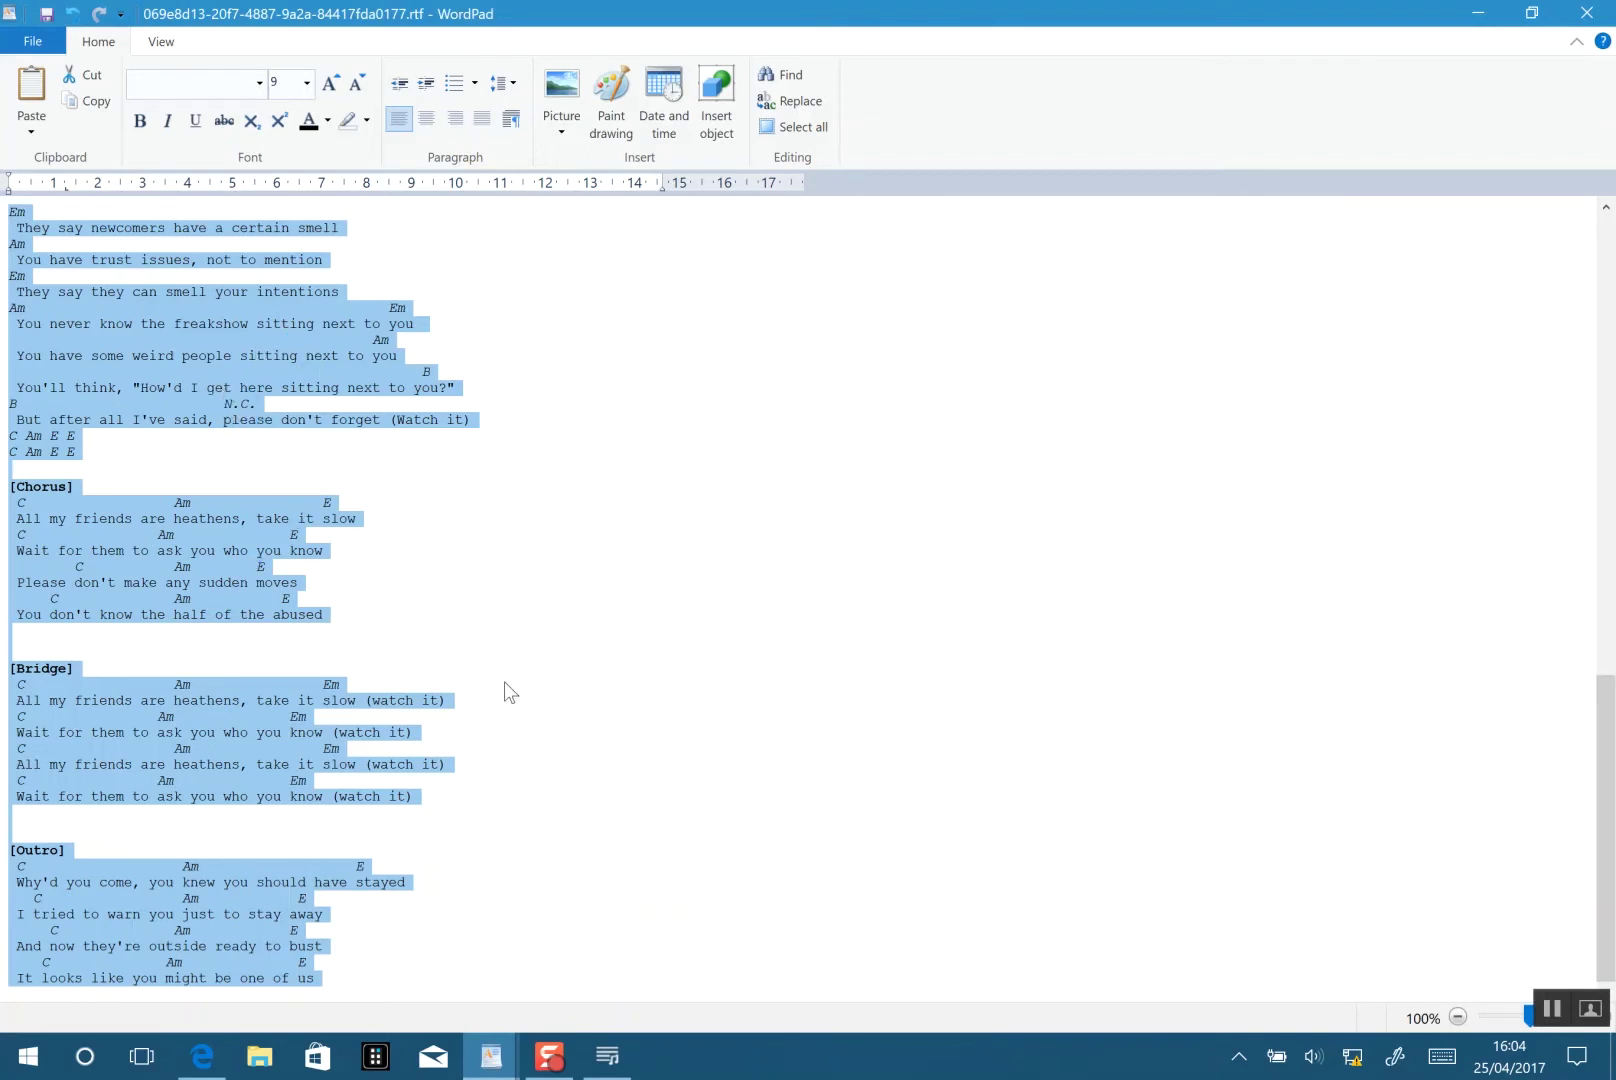
left_click(607, 1056)
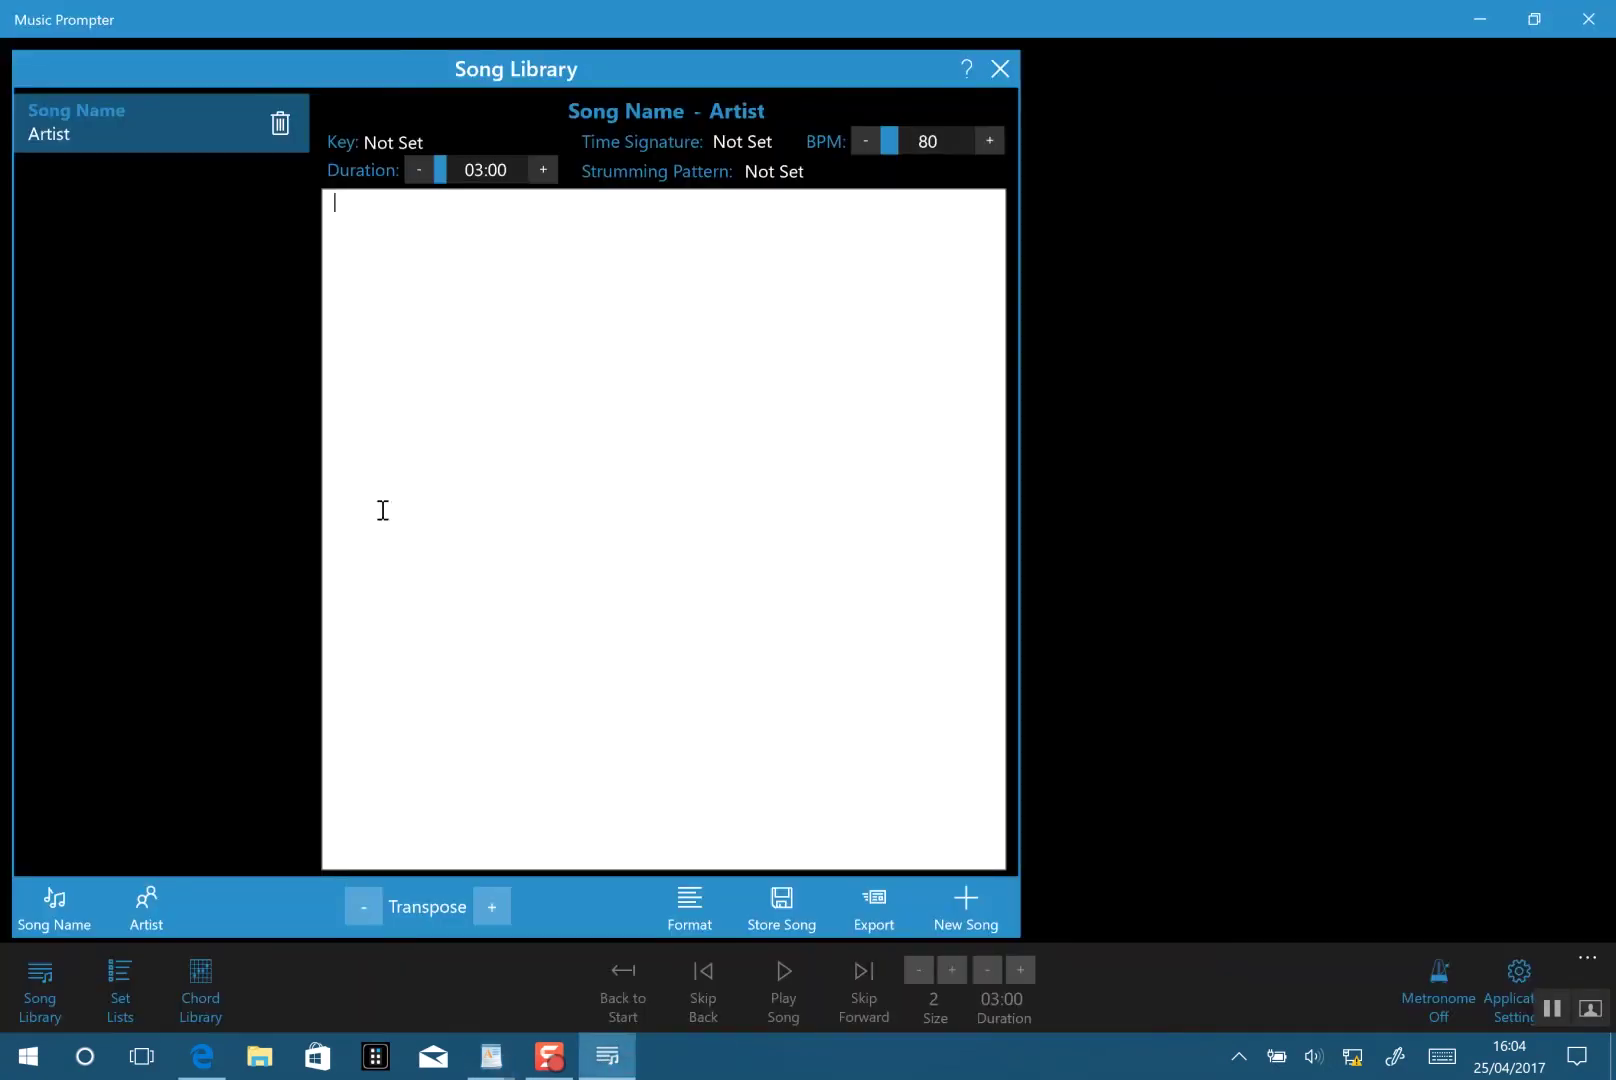
Paste the Heathens chord sheet with lyrics, chords and tabs, then scroll through it.
right_click(368, 266)
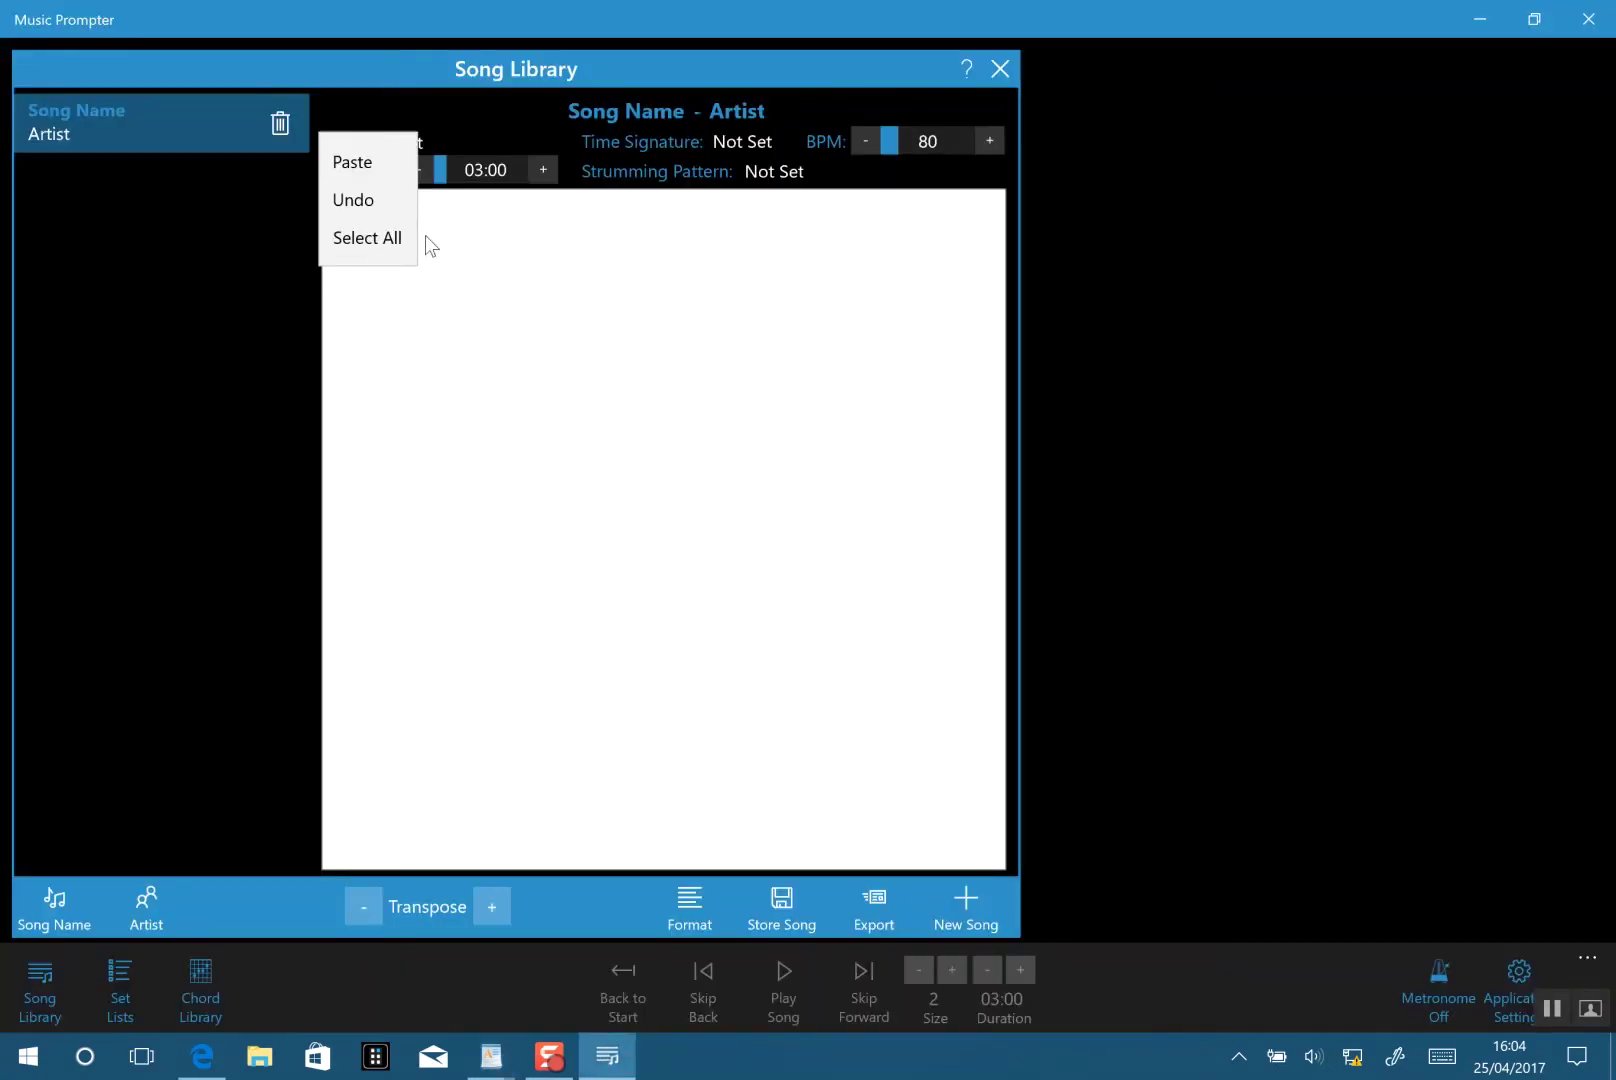
left_click(451, 234)
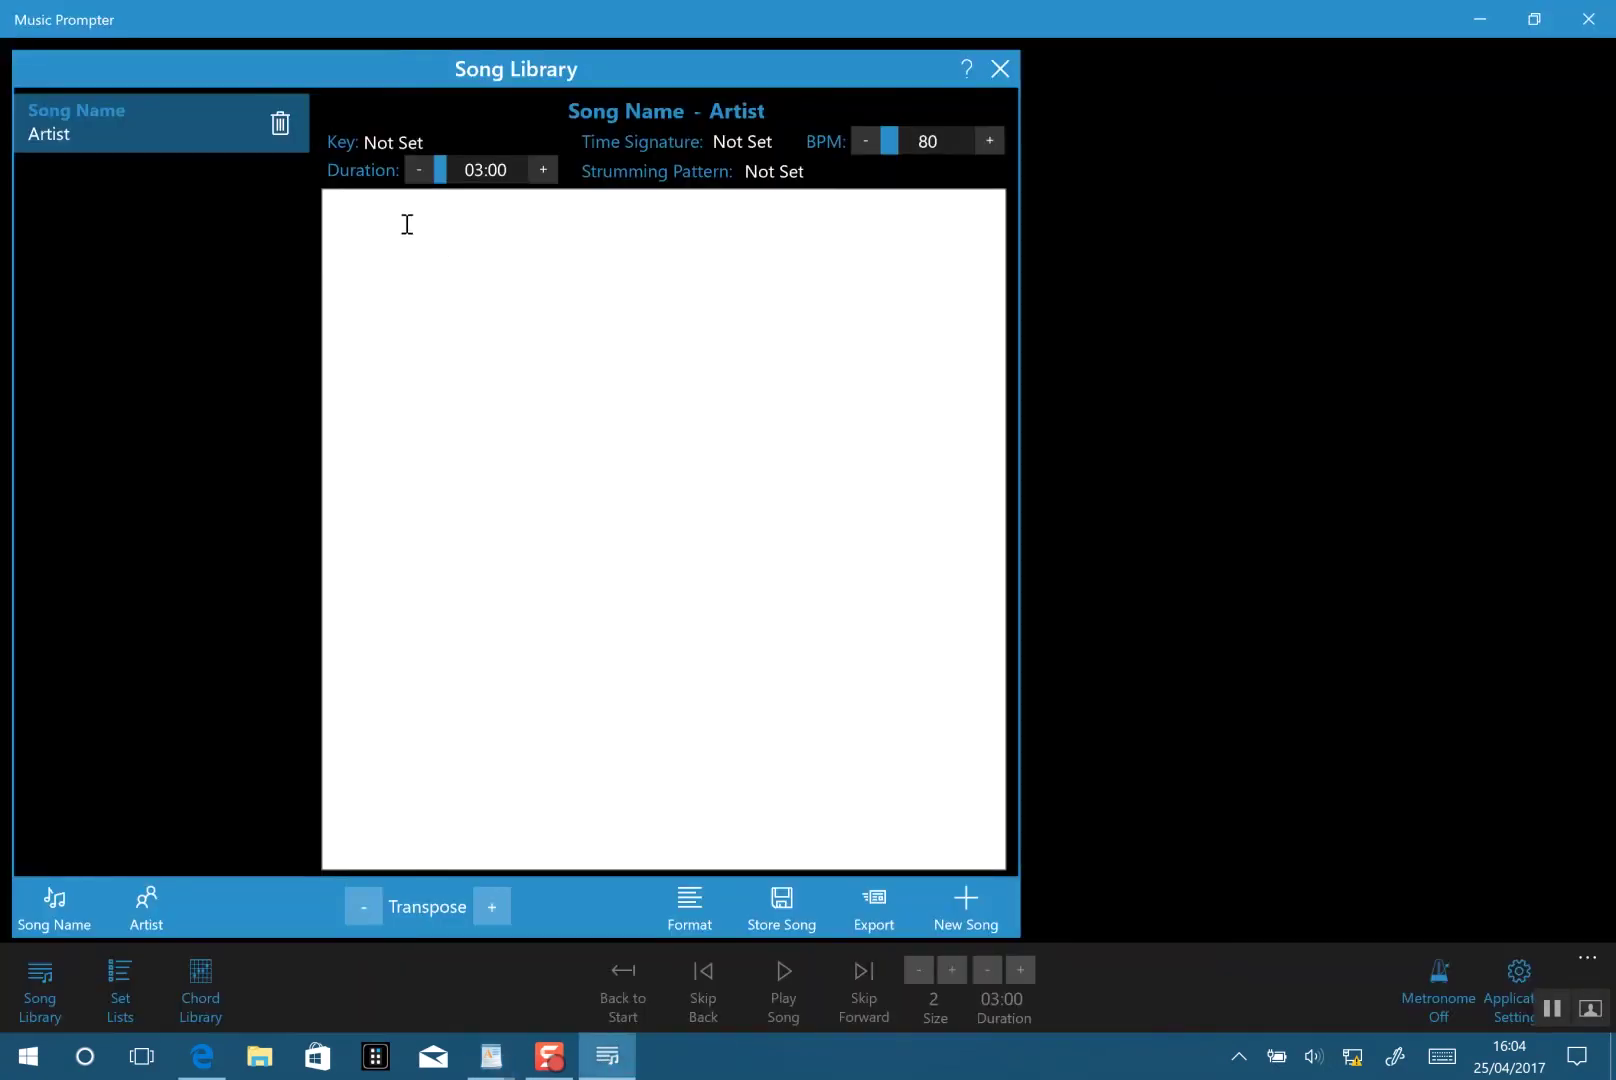
right_click(344, 210)
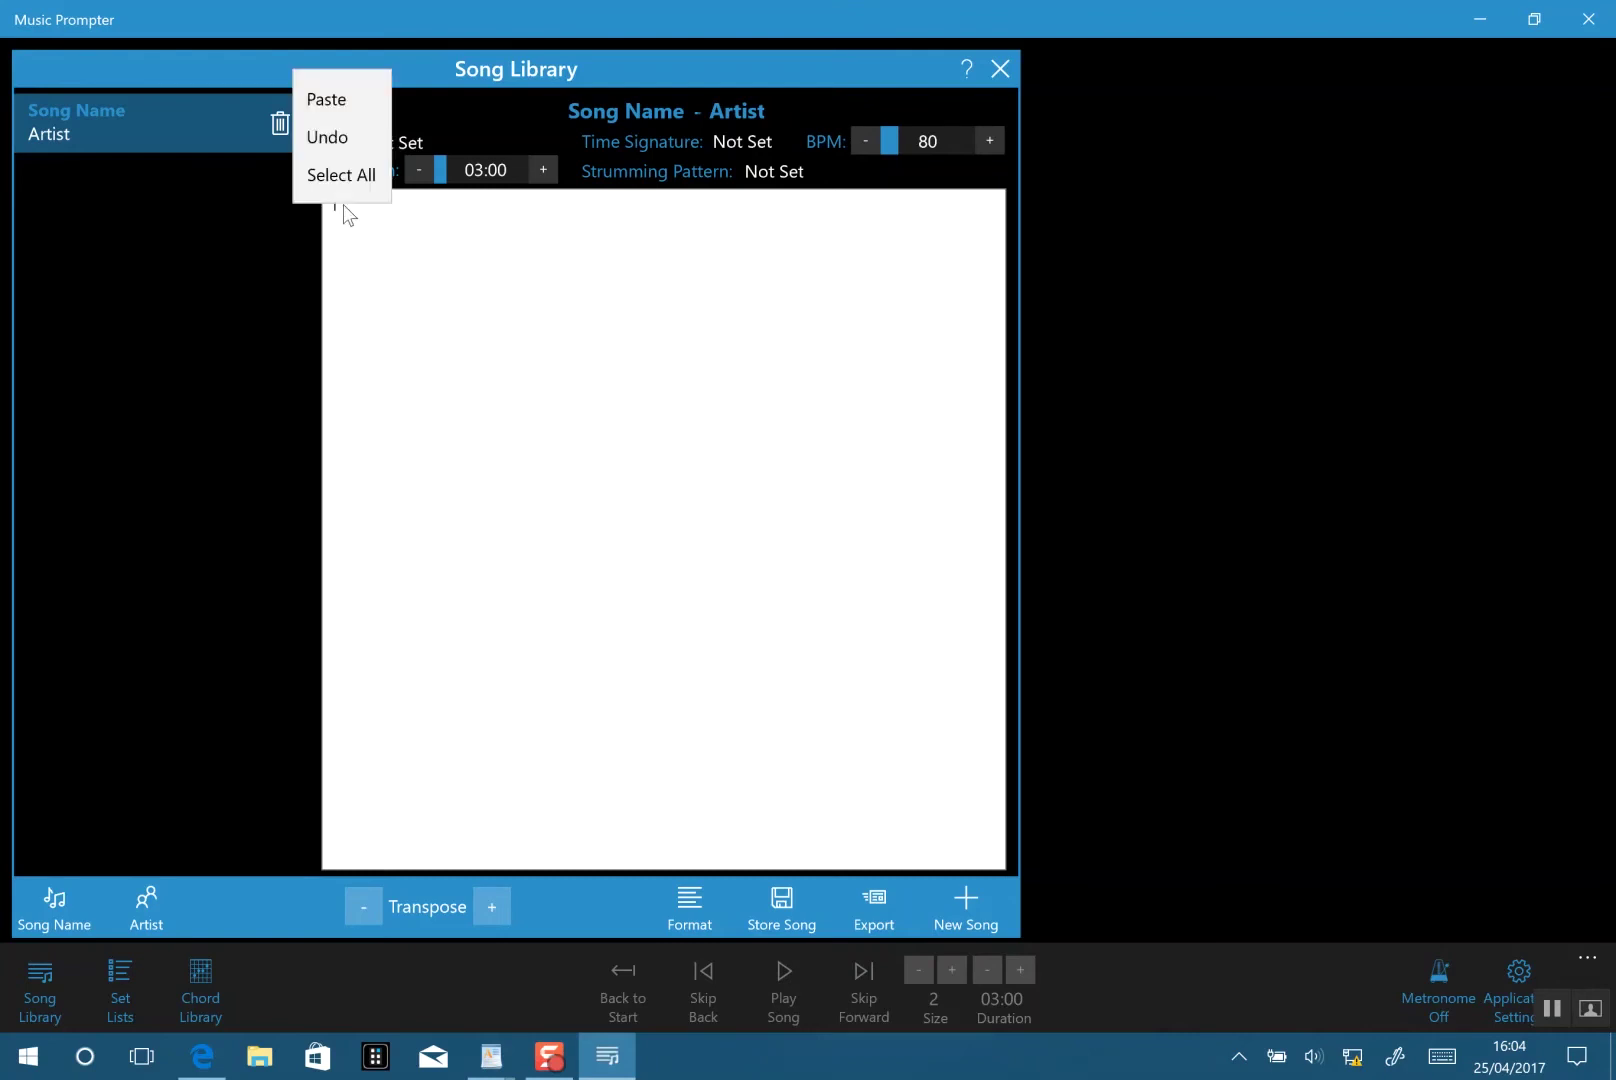
left_click(340, 101)
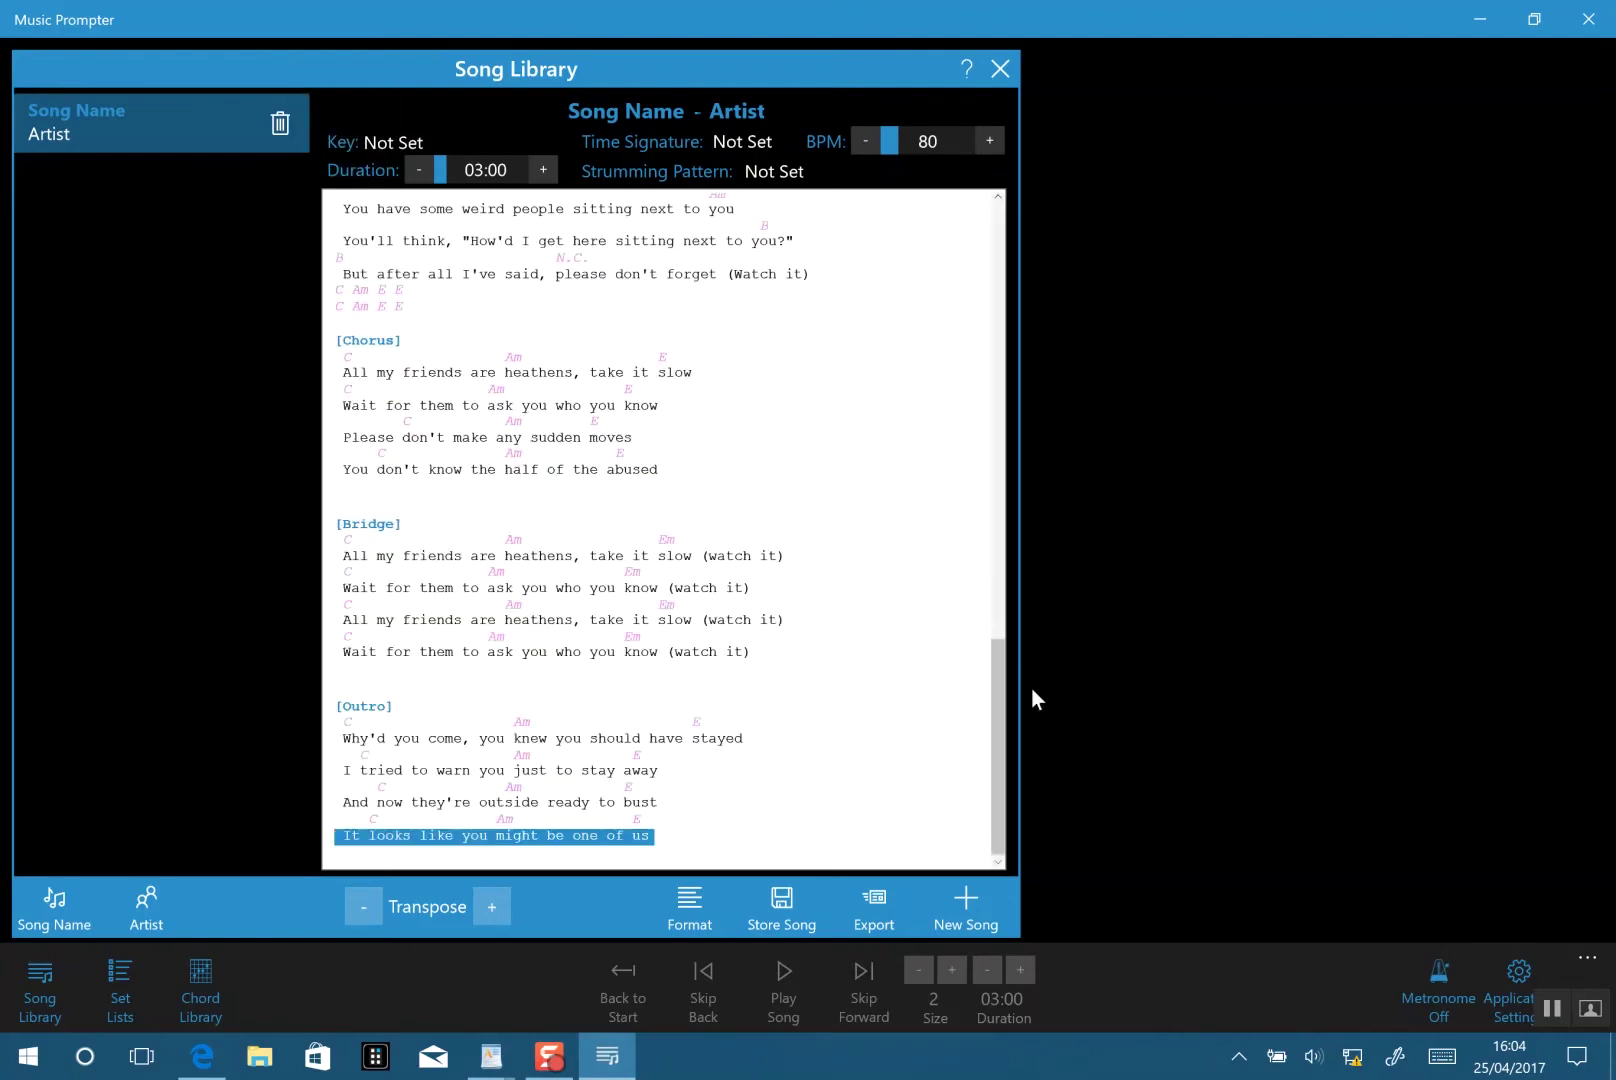
left_click_drag(993, 705, 949, 200)
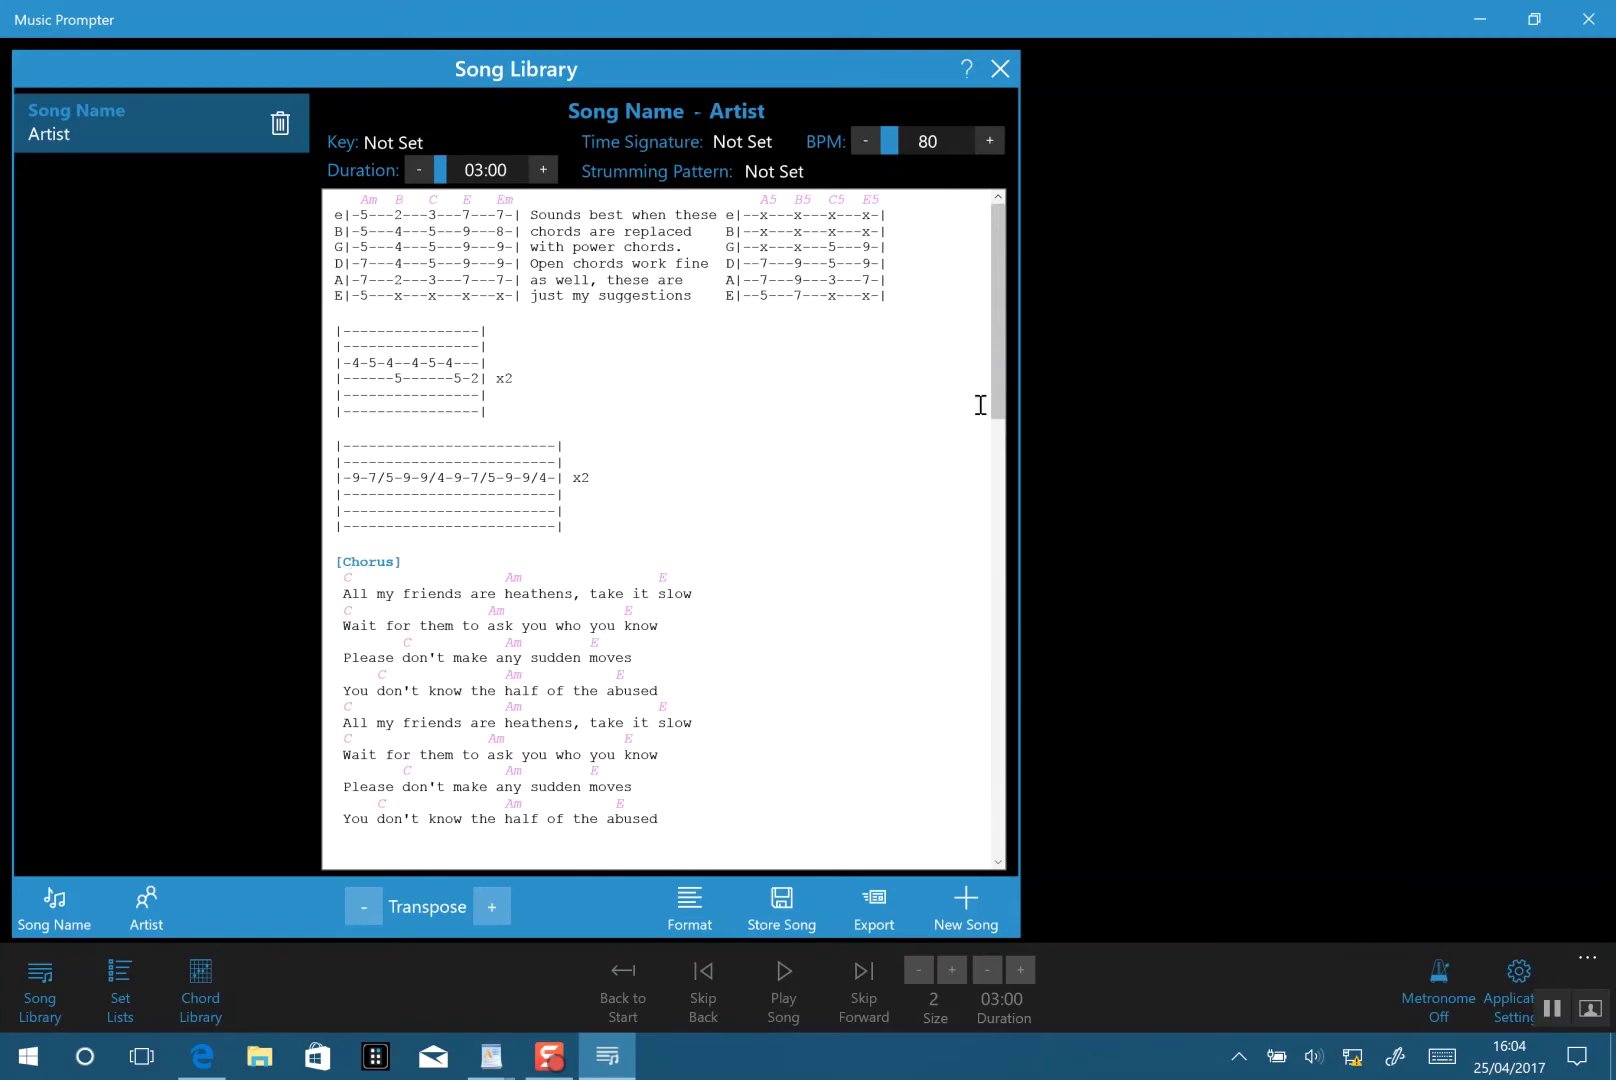
mouse_move(997, 365)
left_mouse_down()
mouse_move(994, 500)
mouse_move(988, 341)
left_mouse_up()
Name the song 'Heathens' with the artist 'Twenty One Pilots'.
left_click(620, 112)
key("BackSpace")
type("Heathens")
left_click(760, 106)
key("BackSpace")
type("Twenty One Pilots")
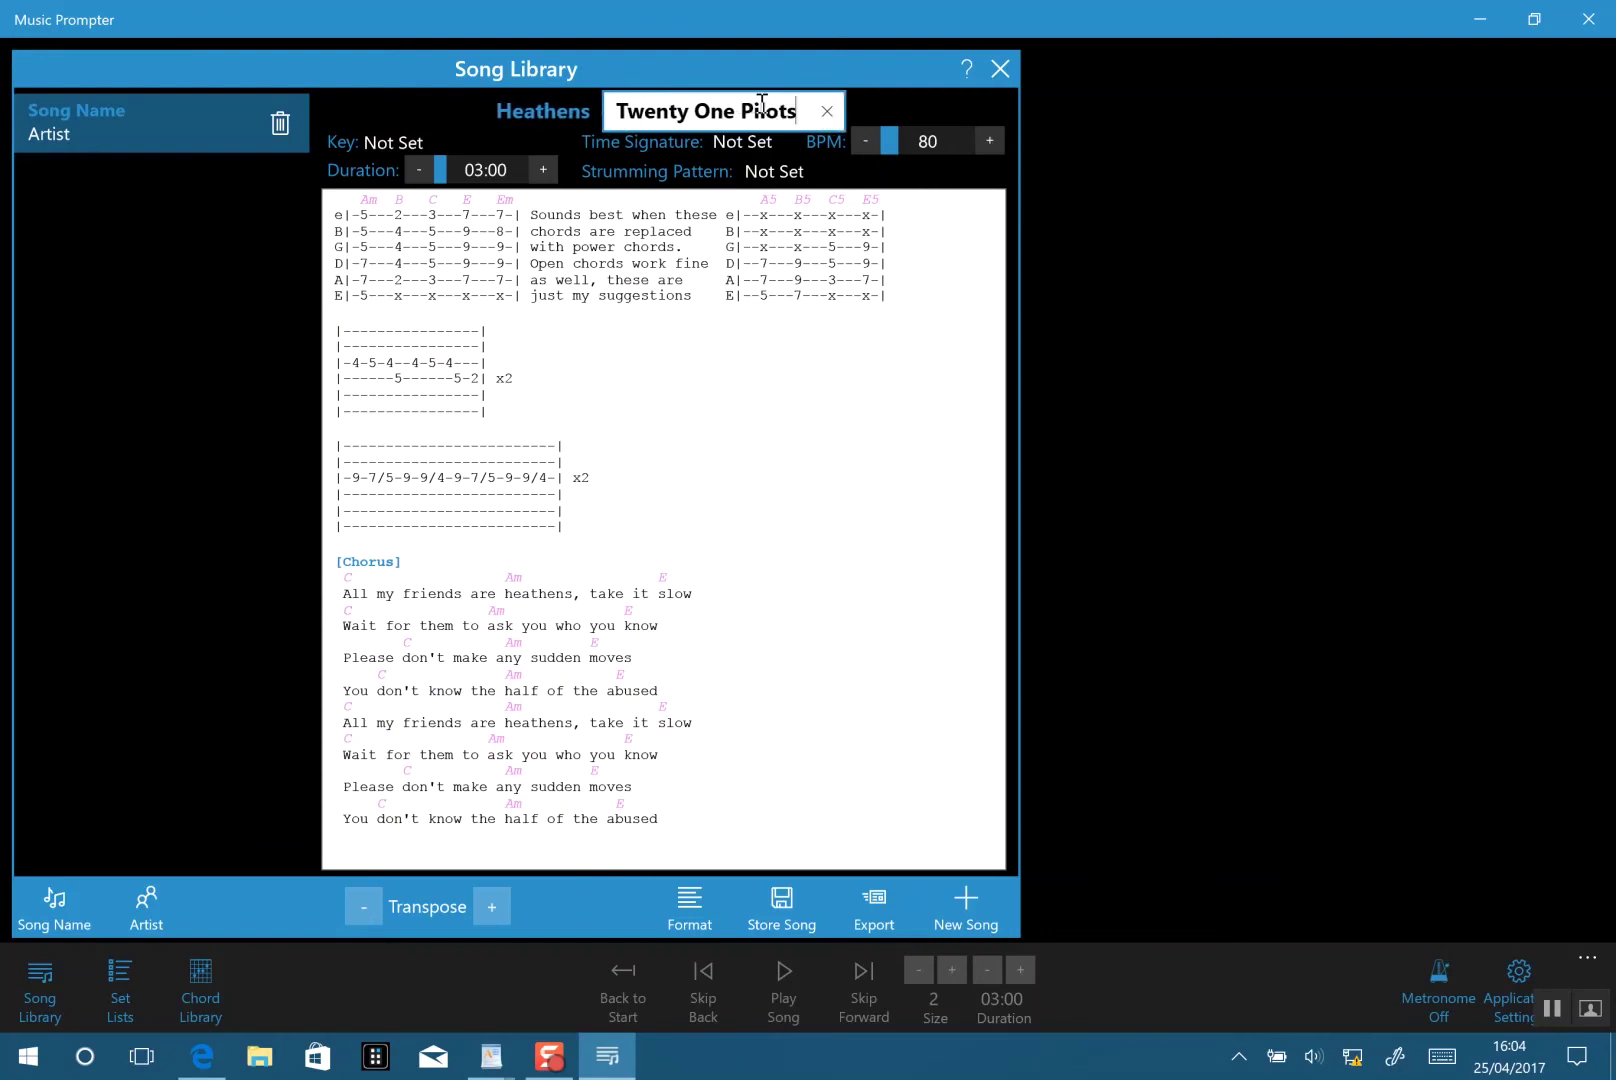
left_click(633, 263)
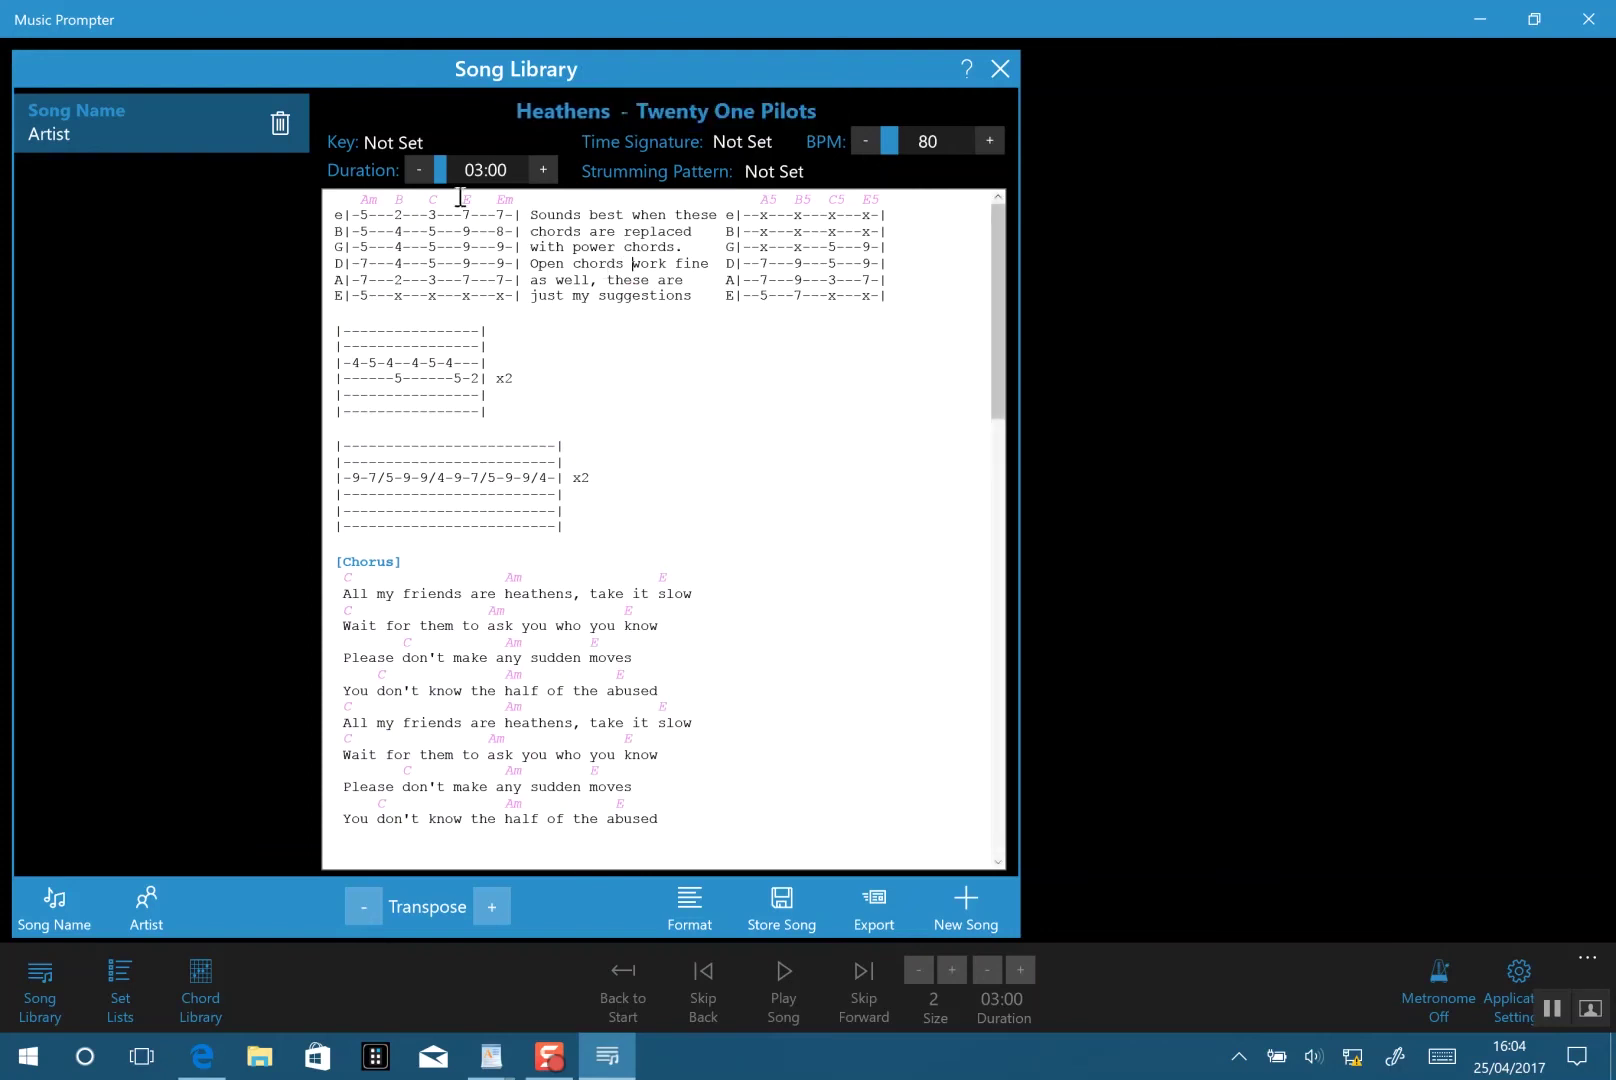
Set the time signature to 4/4 and raise the duration to 03:10.
left_click(748, 146)
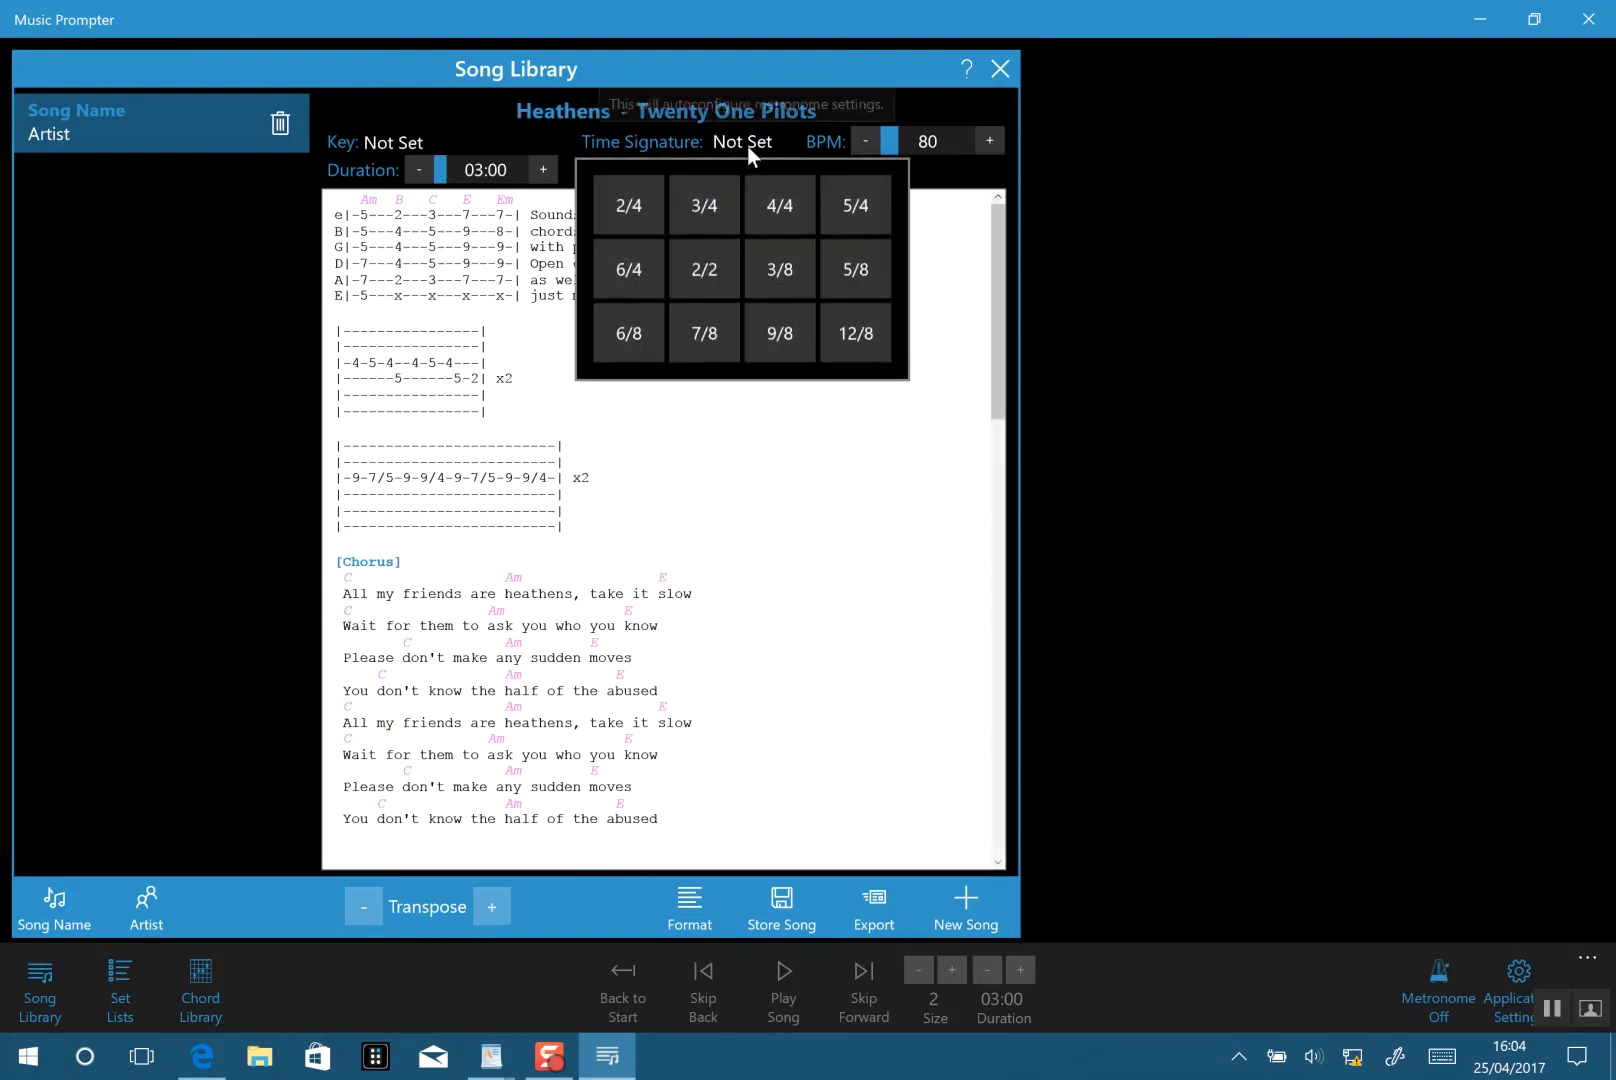
left_click(779, 205)
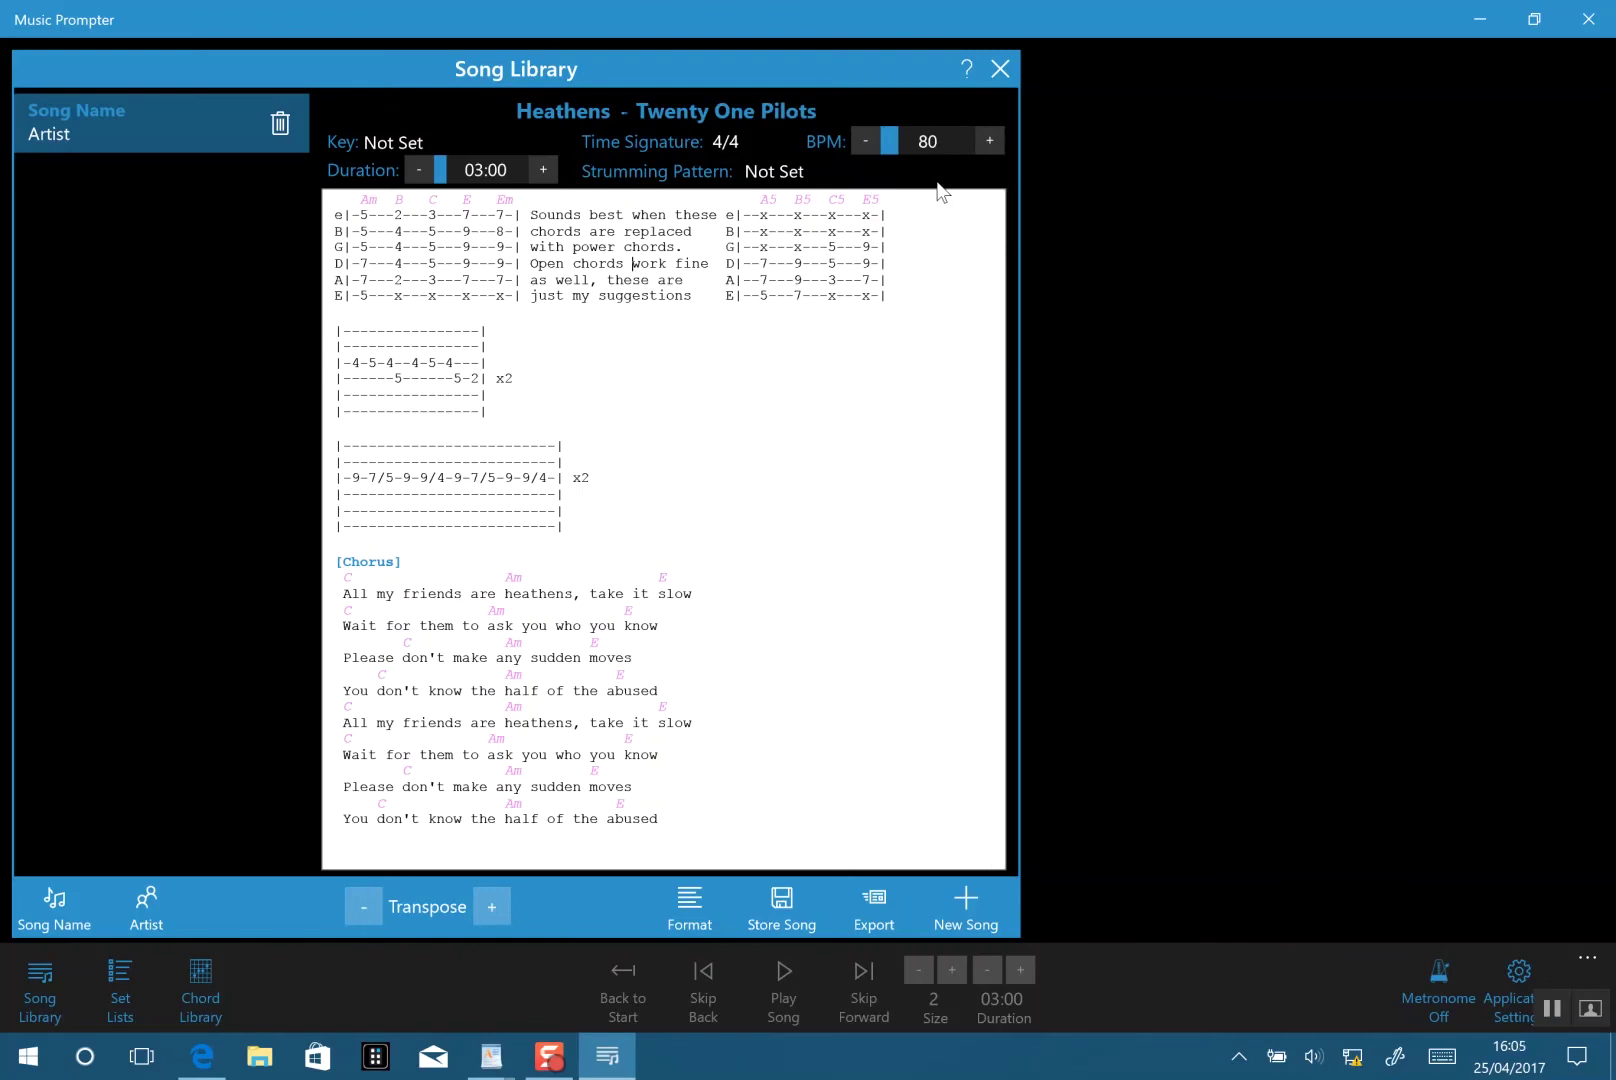
left_click(541, 172)
left_click(541, 172)
left_click(541, 172)
left_click(541, 172)
left_click(541, 172)
left_click(541, 172)
left_click(541, 172)
left_click(541, 172)
left_click(541, 172)
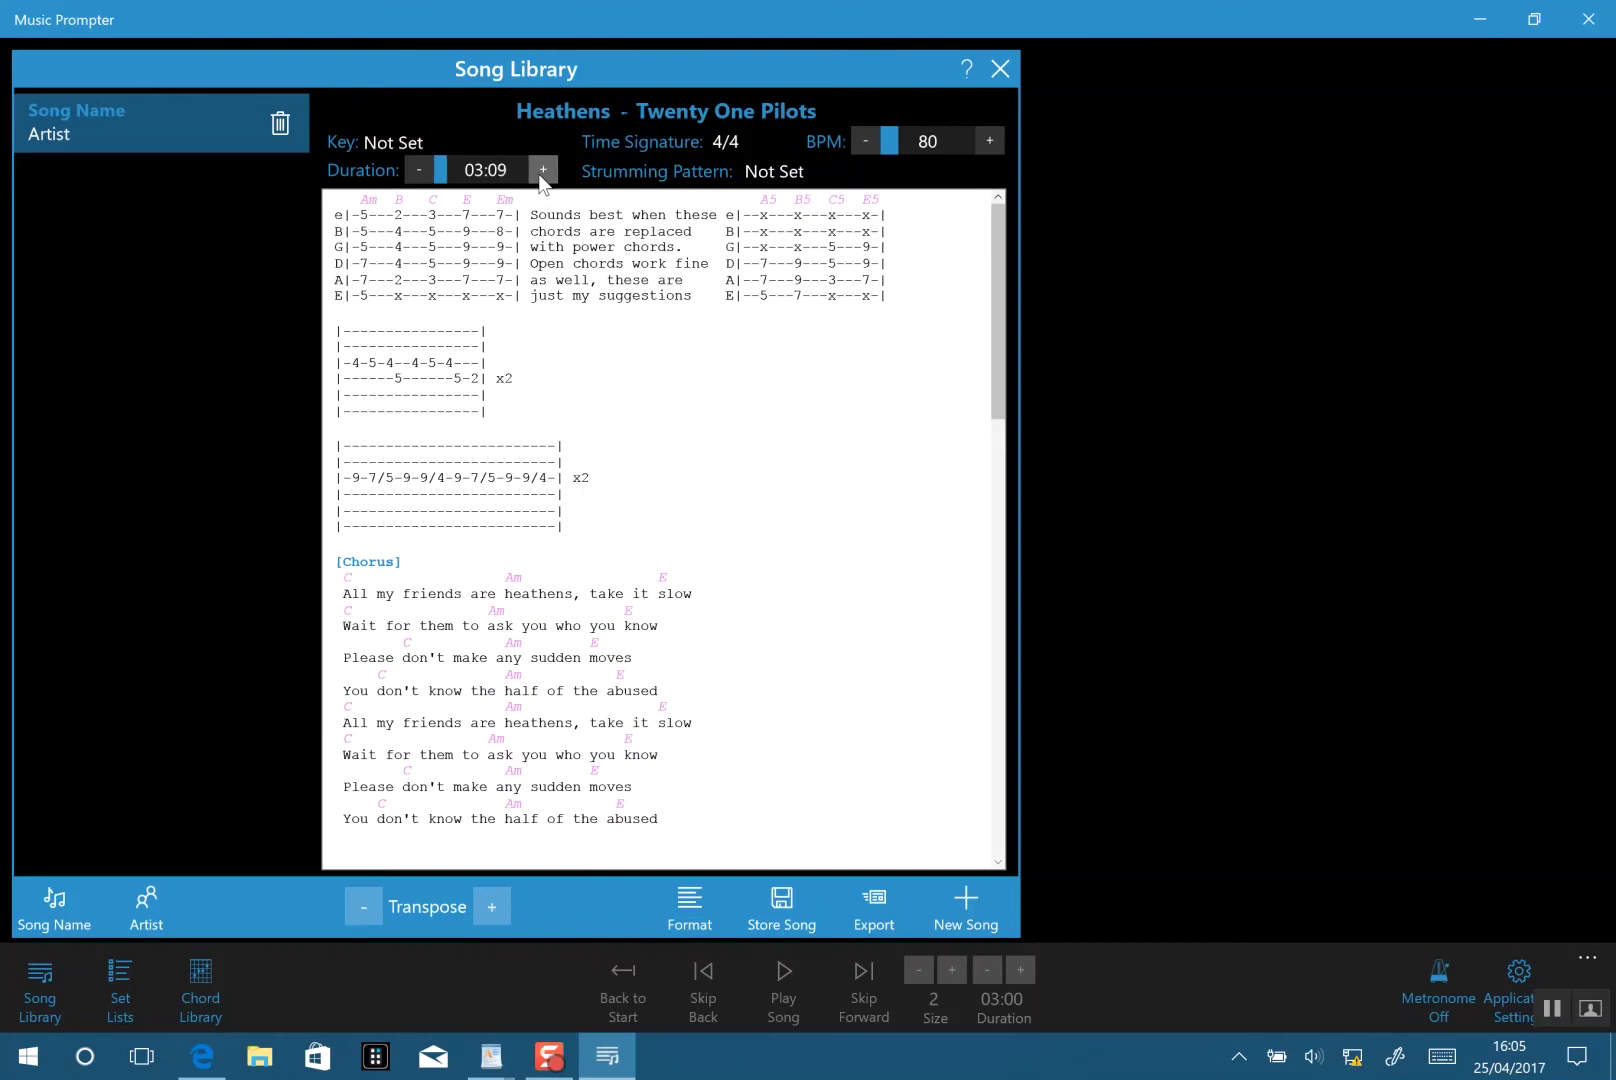
left_click(541, 172)
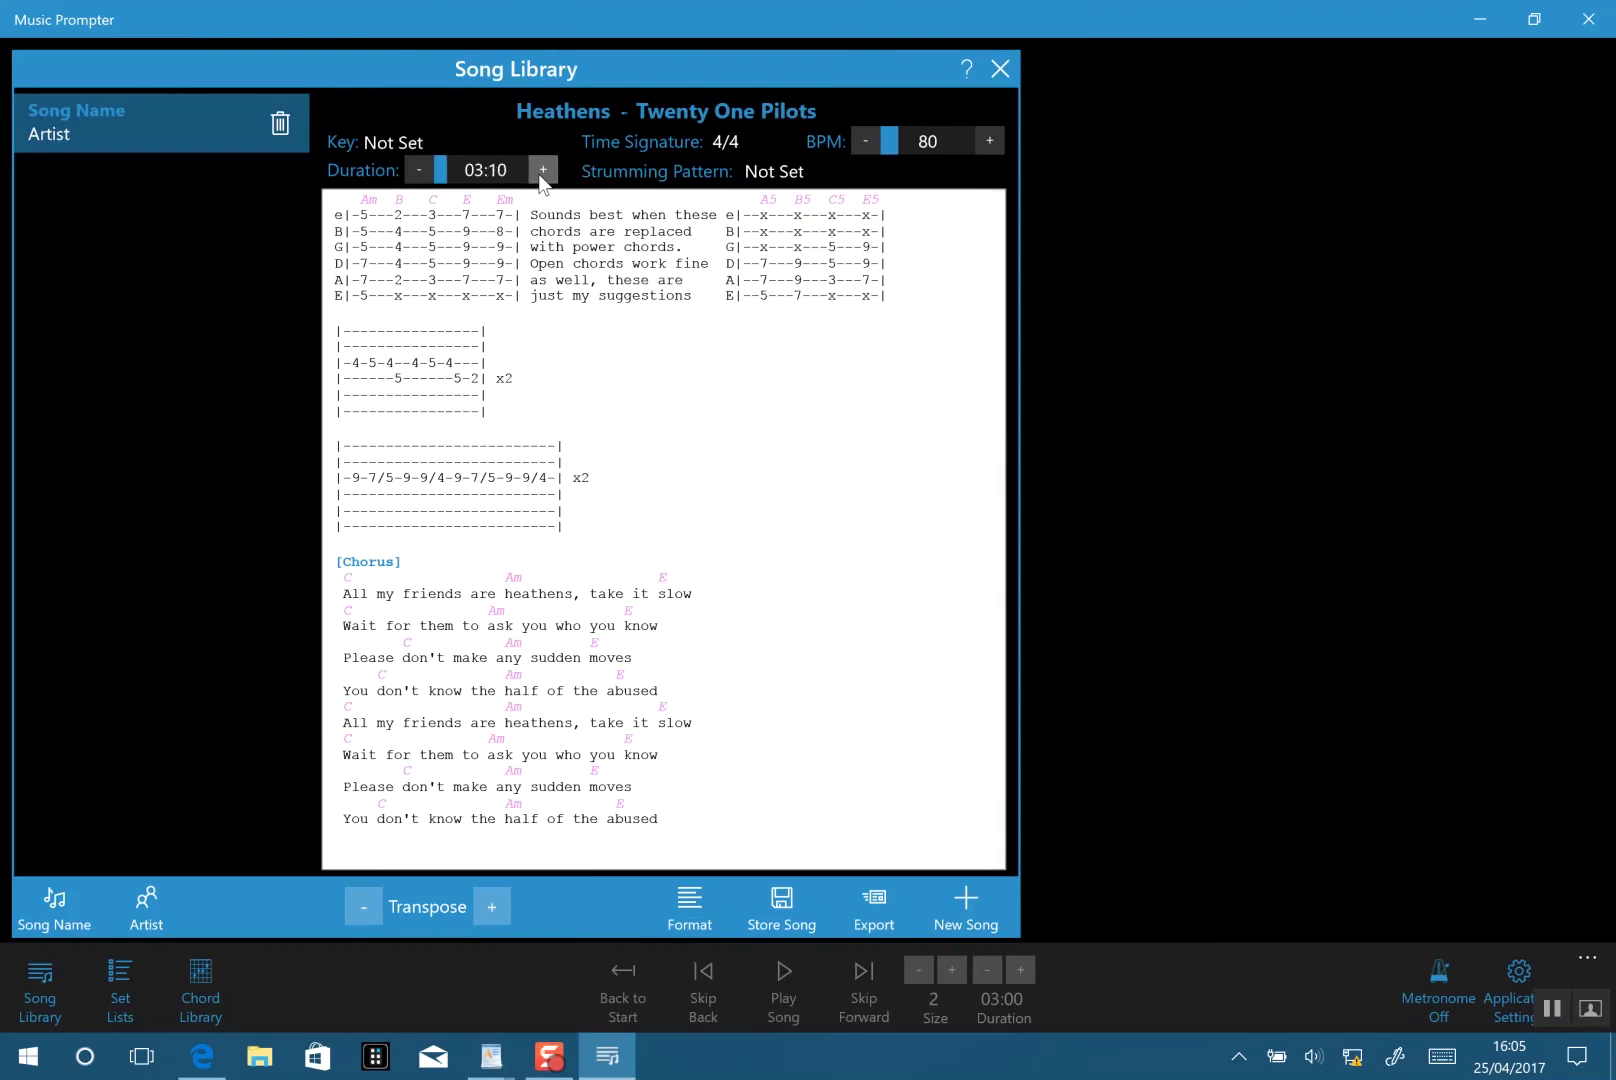
Replace the strumming placeholder with DDDUD and store the song in the library.
left_click(775, 172)
double_click(774, 172)
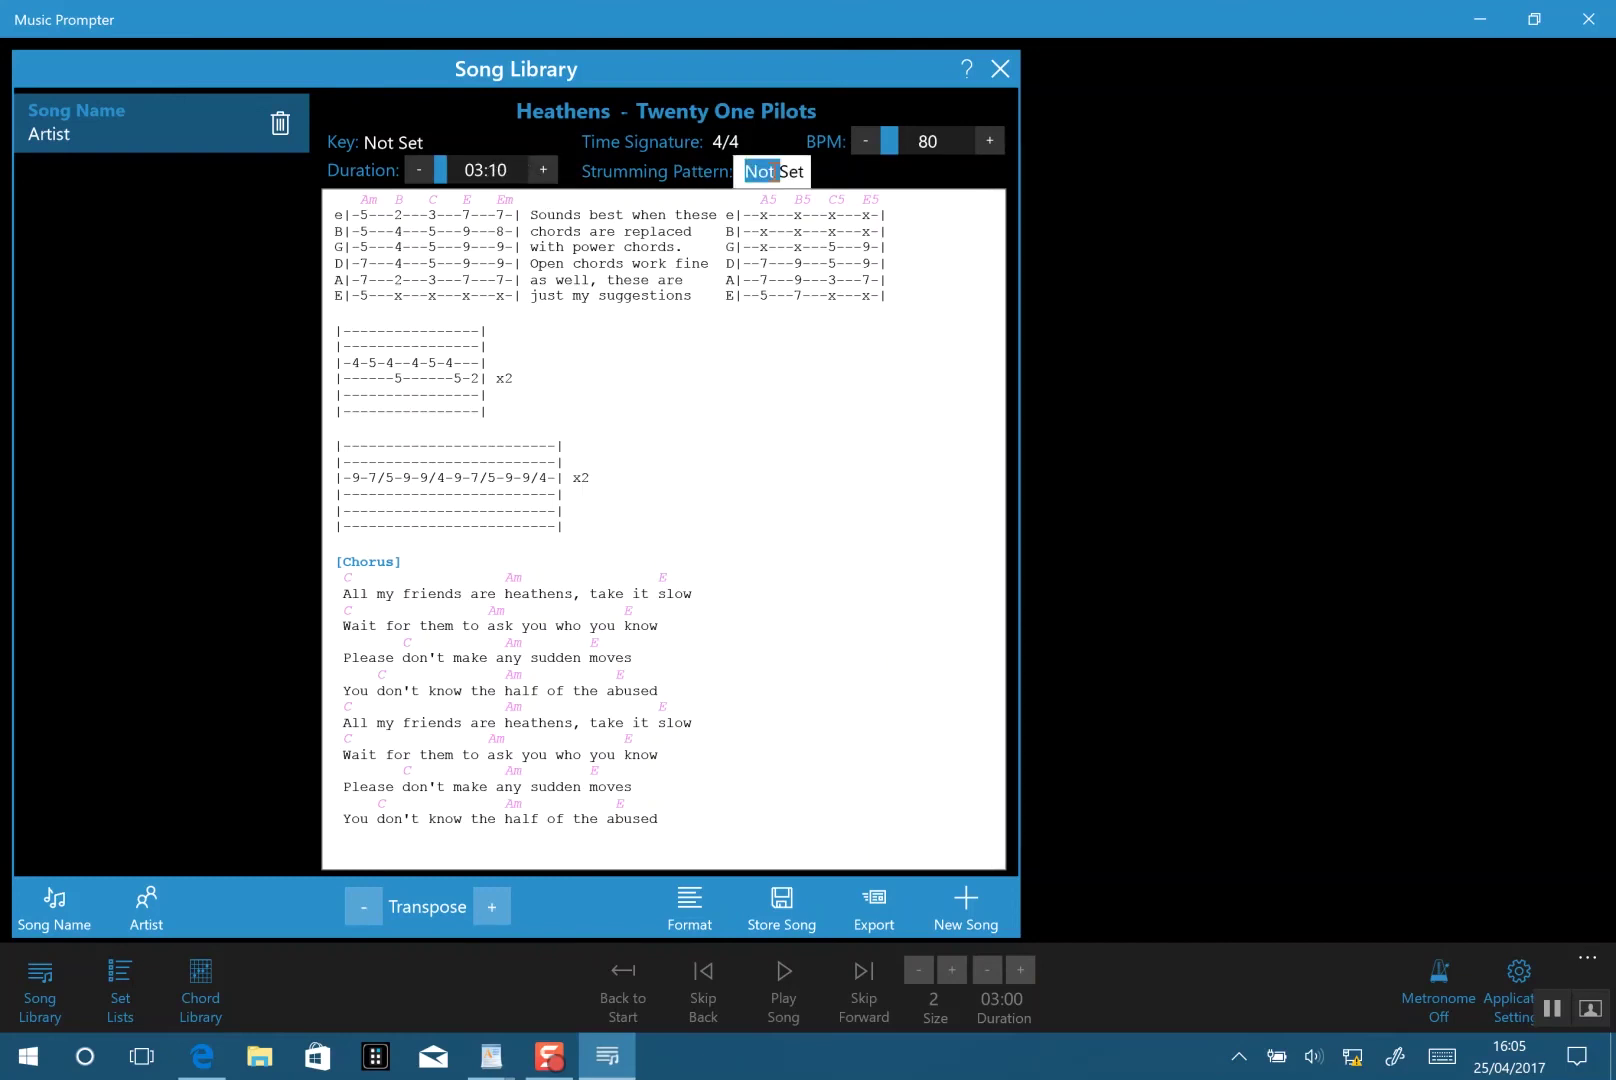
key("BackSpace")
left_click(775, 172)
key("BackSpace")
key("BackSpace")
key("BackSpace")
type("DDDUD")
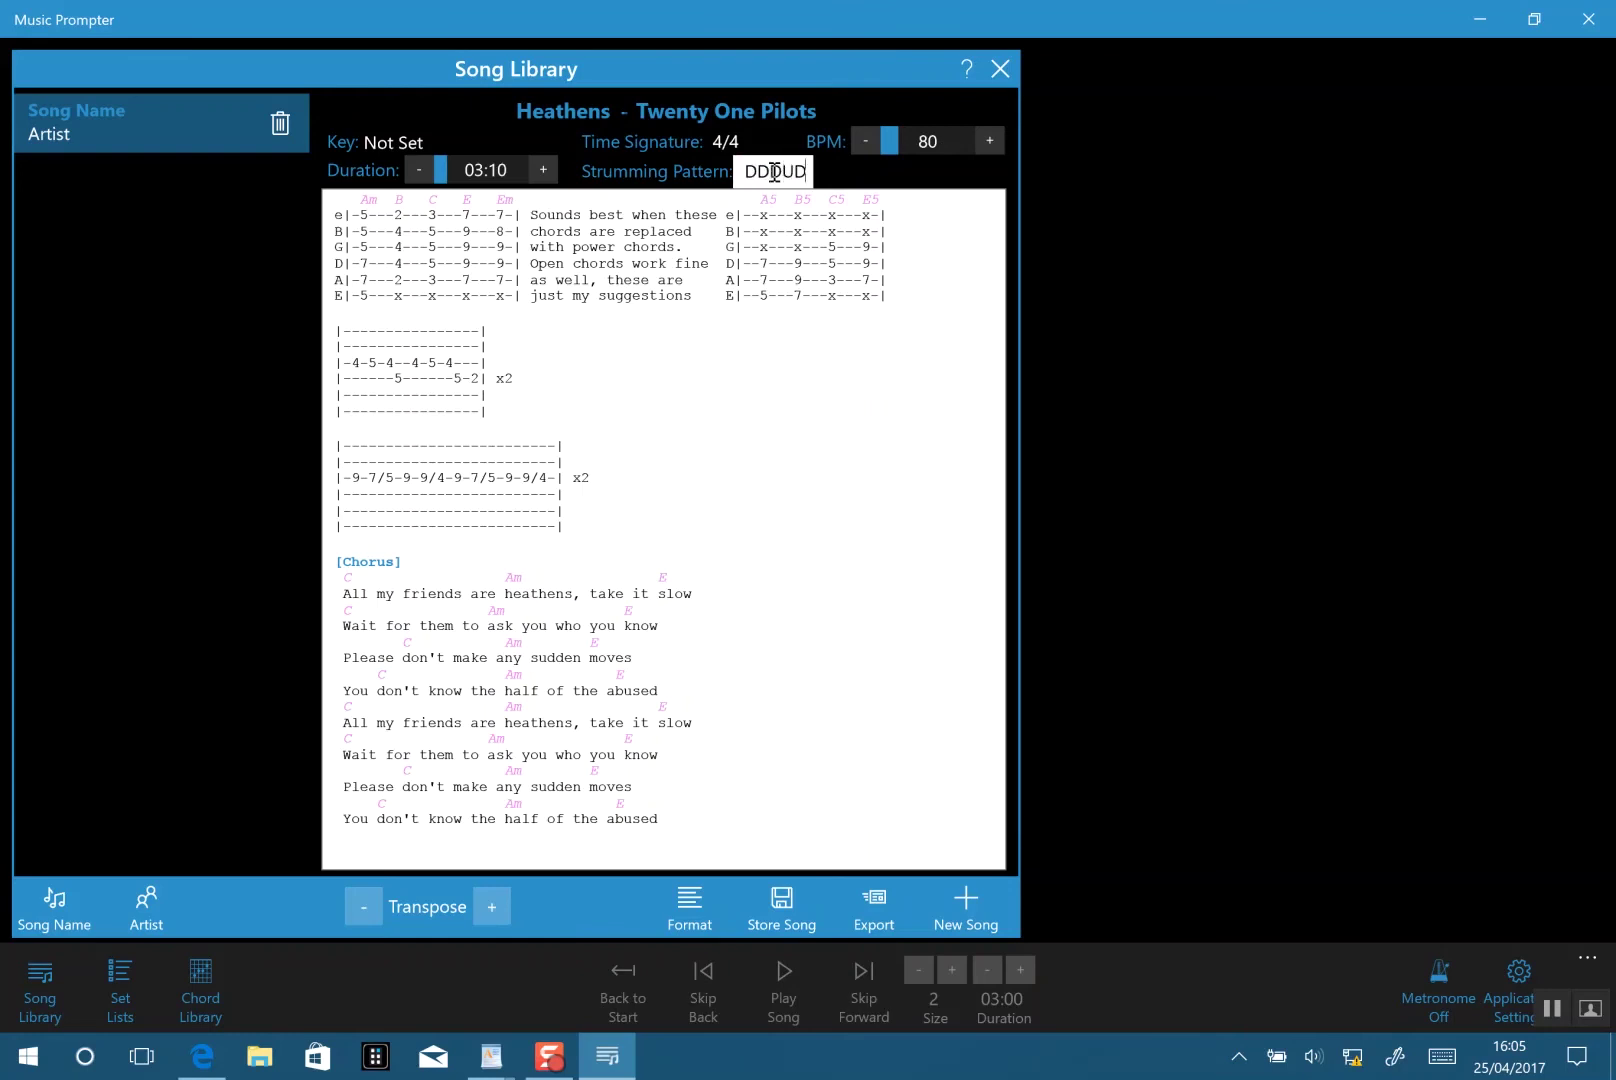
left_click(747, 327)
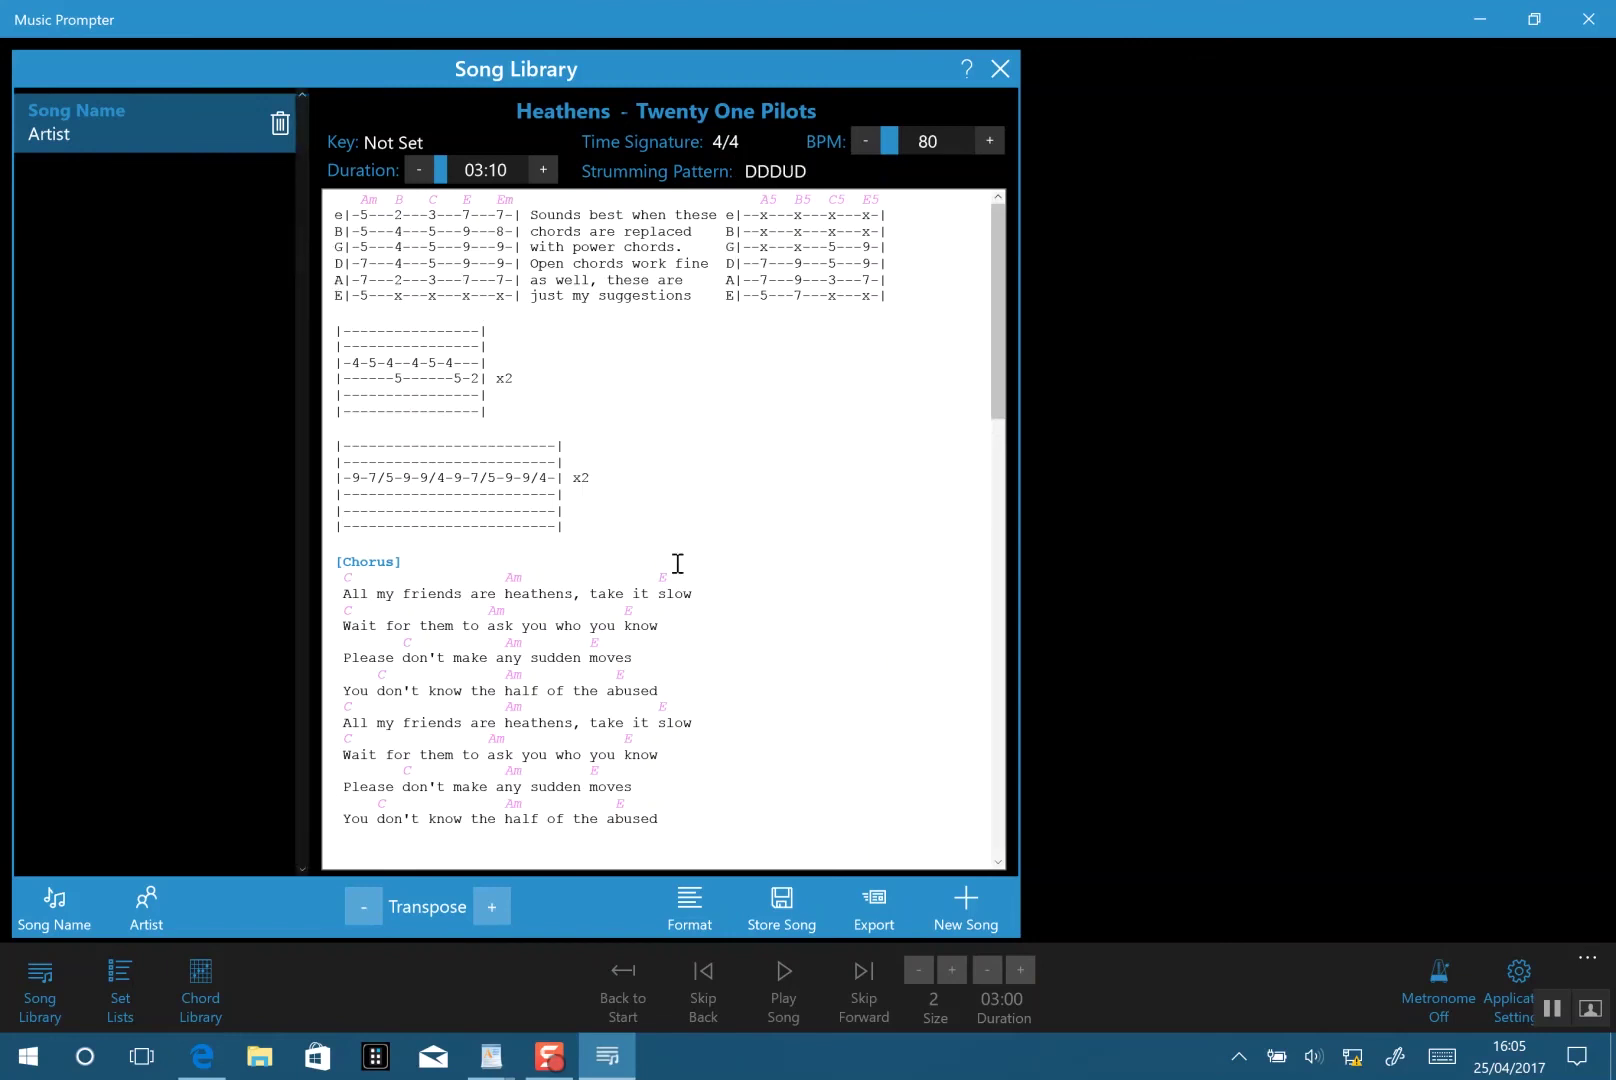
left_click(787, 915)
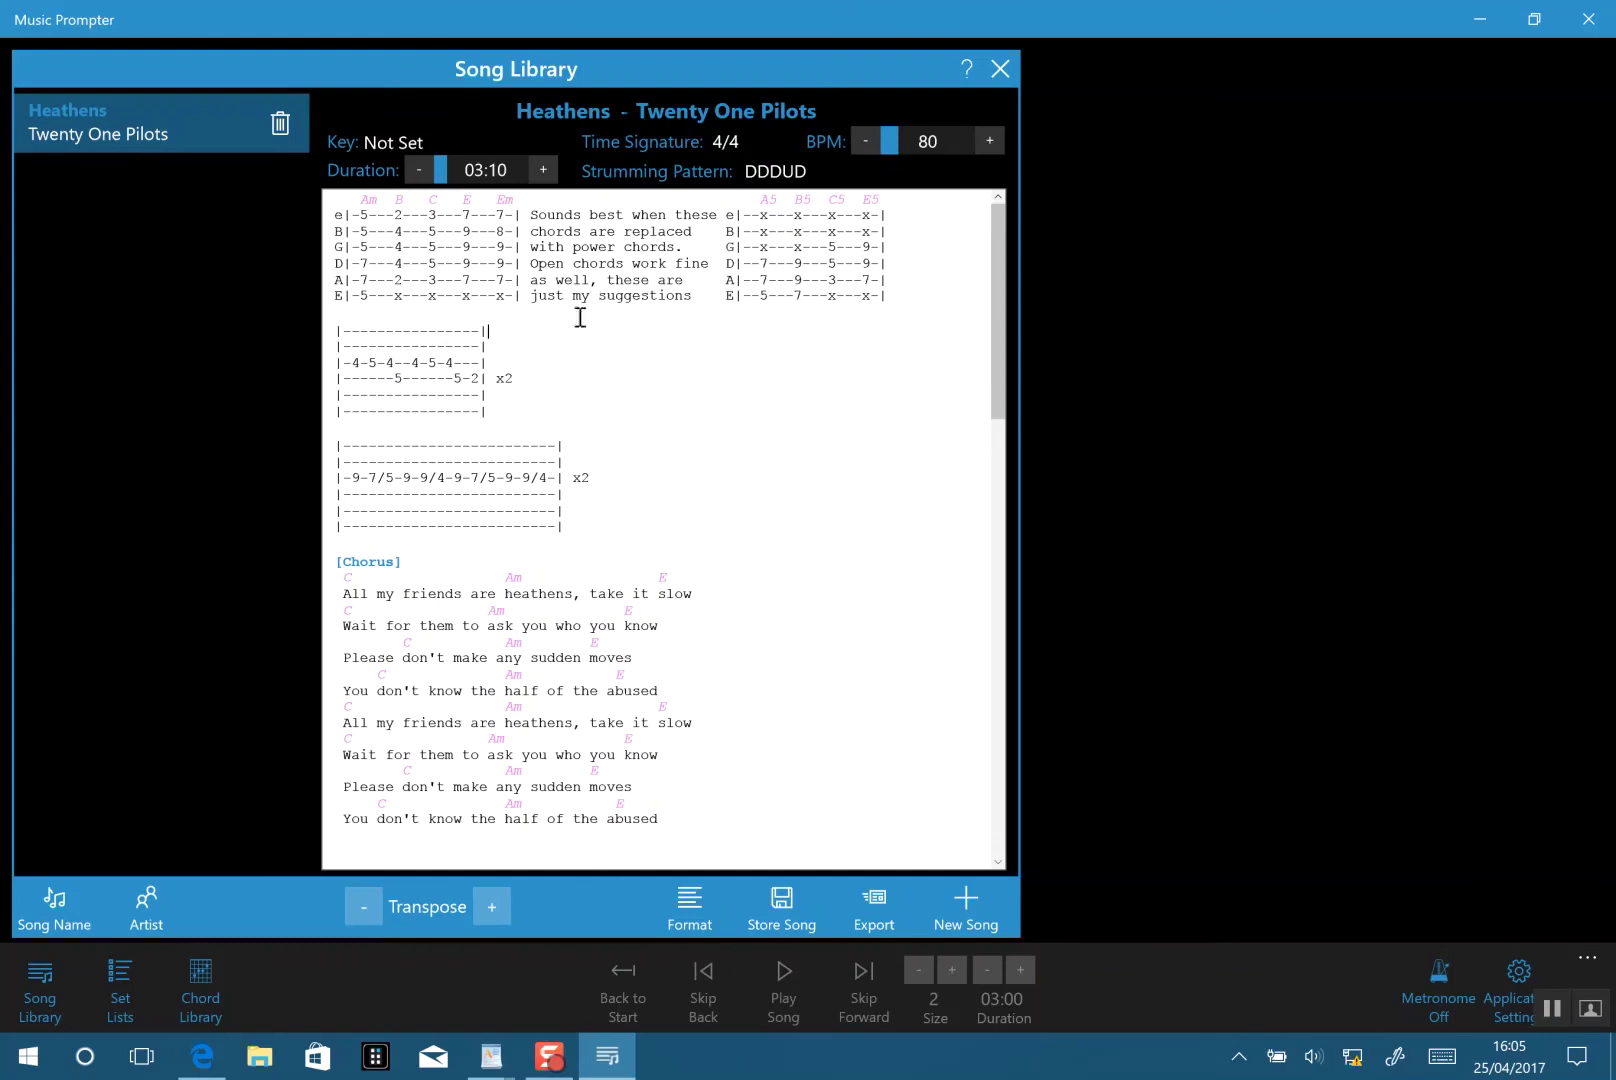
Transpose the chords up two semitones, back down two, then close the Song Library.
left_click(492, 907)
left_click(492, 907)
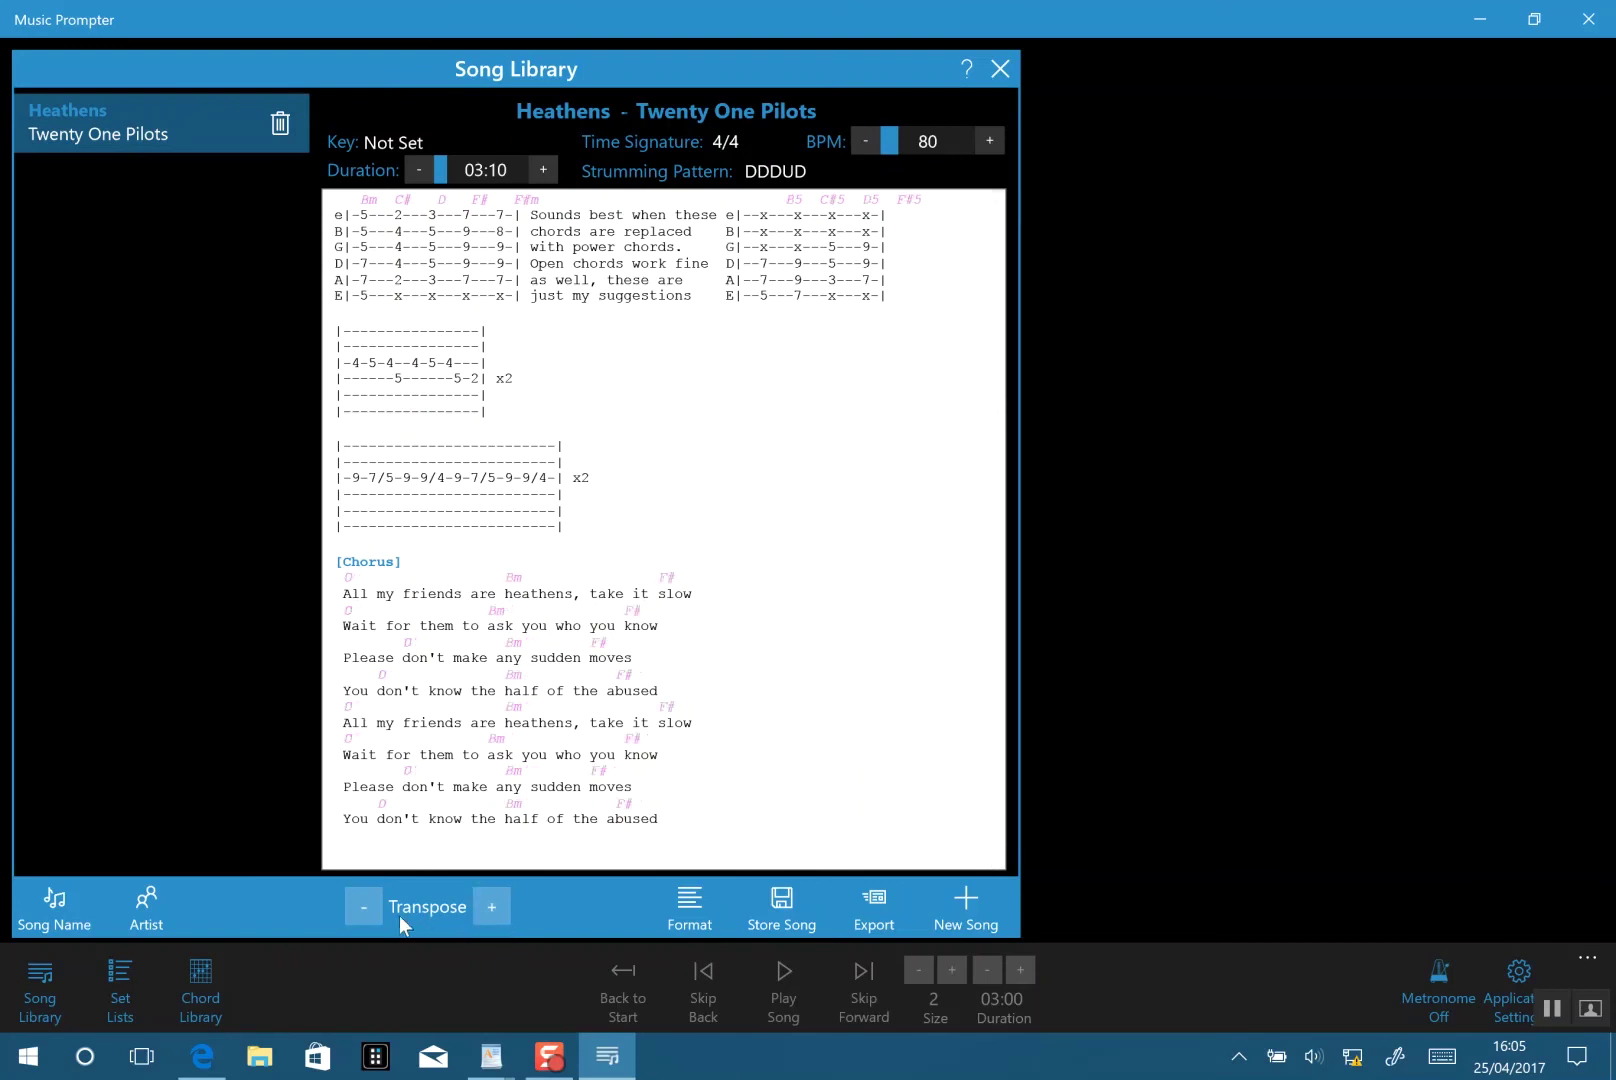
left_click(364, 906)
left_click(364, 906)
left_click(1003, 75)
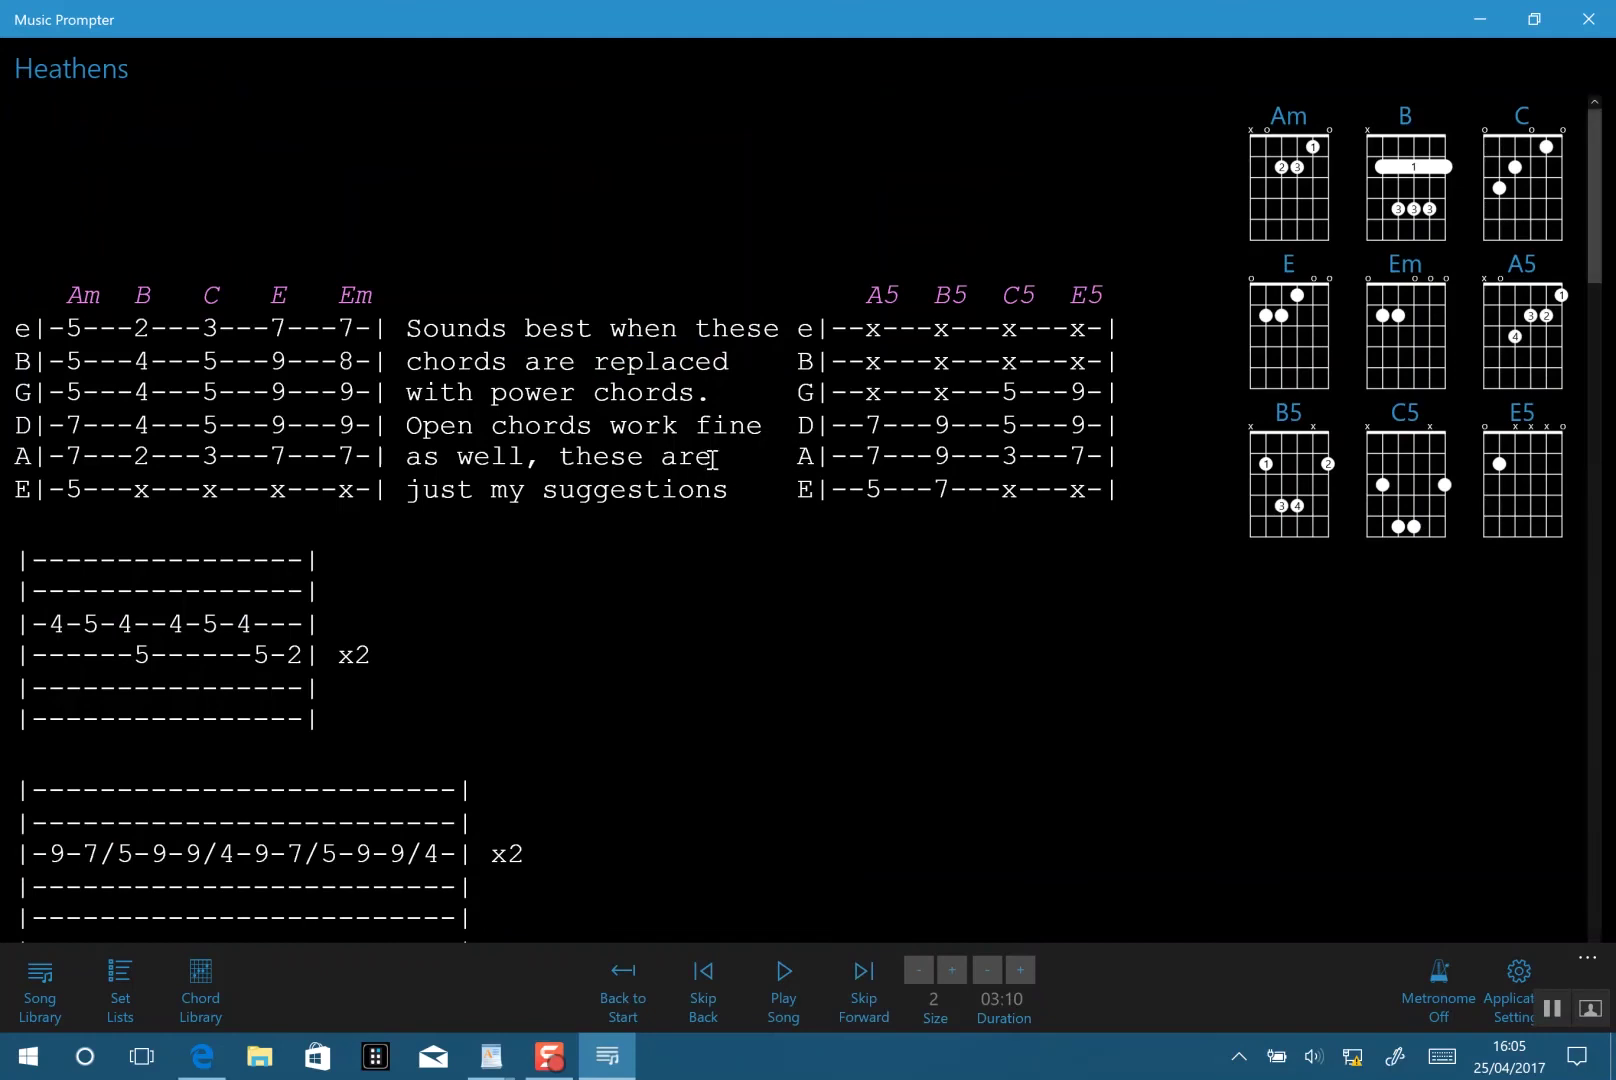
Set the prompter text size to 1.7 and scroll through the song to check the fit.
left_click(951, 972)
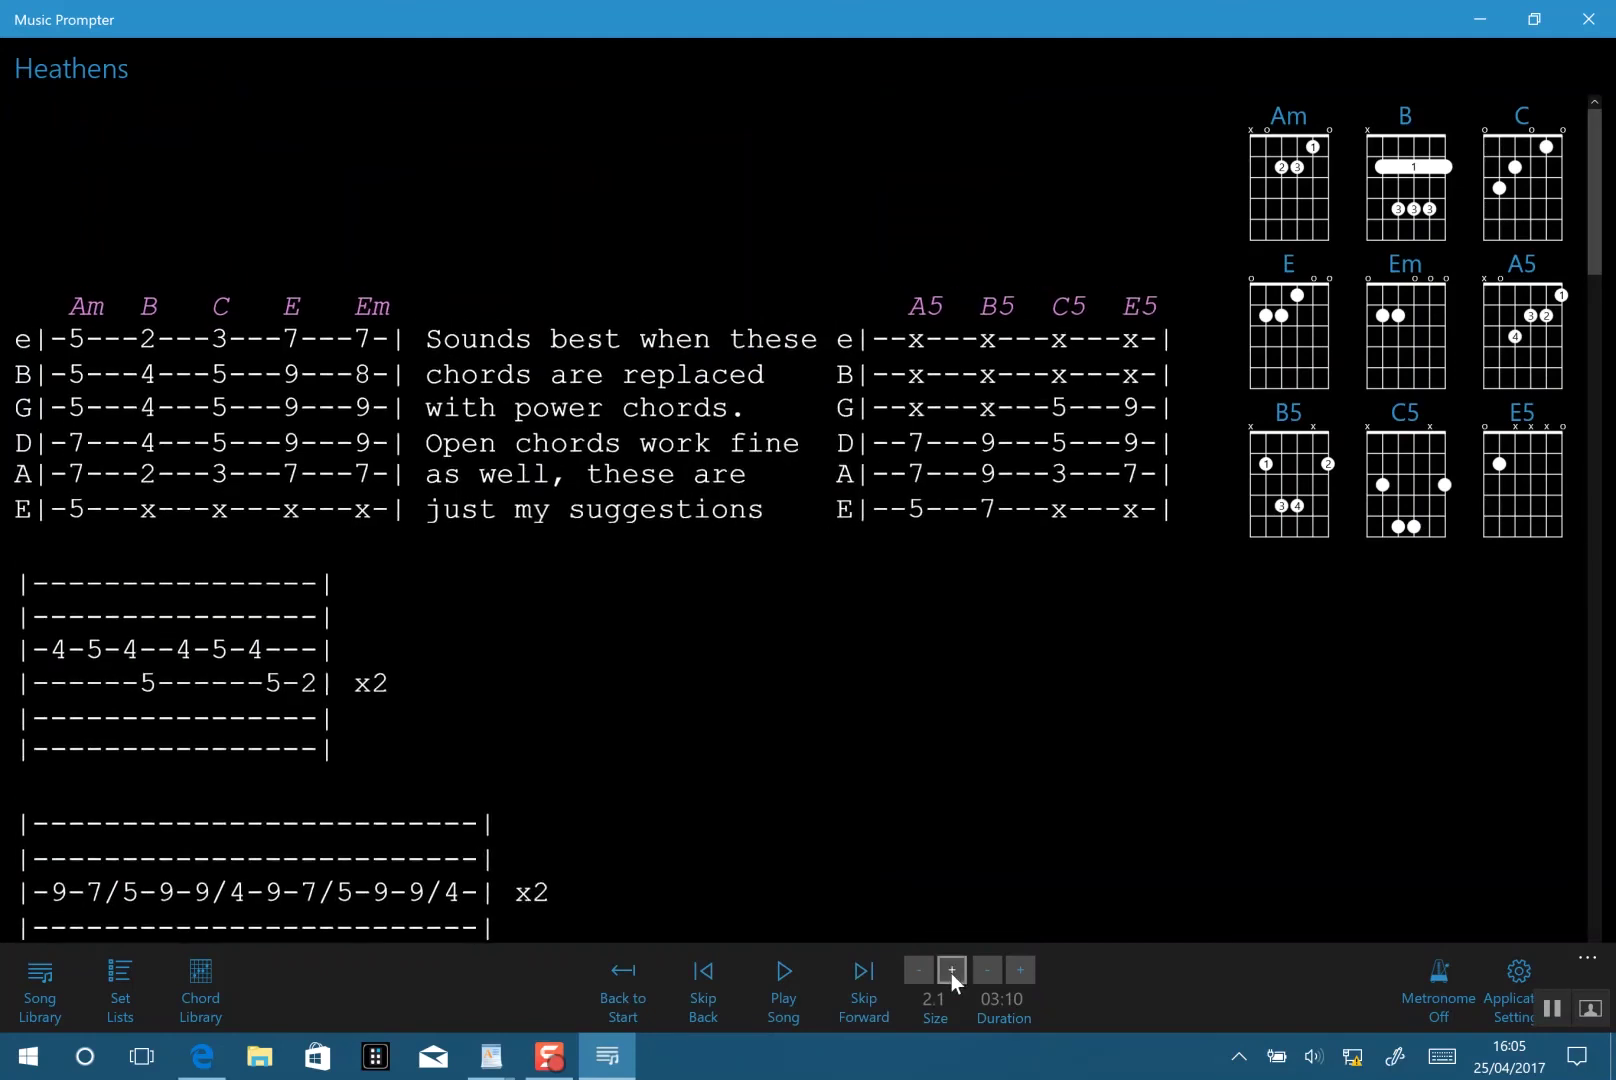
left_click(951, 973)
left_click(925, 970)
left_click(925, 970)
left_click(925, 970)
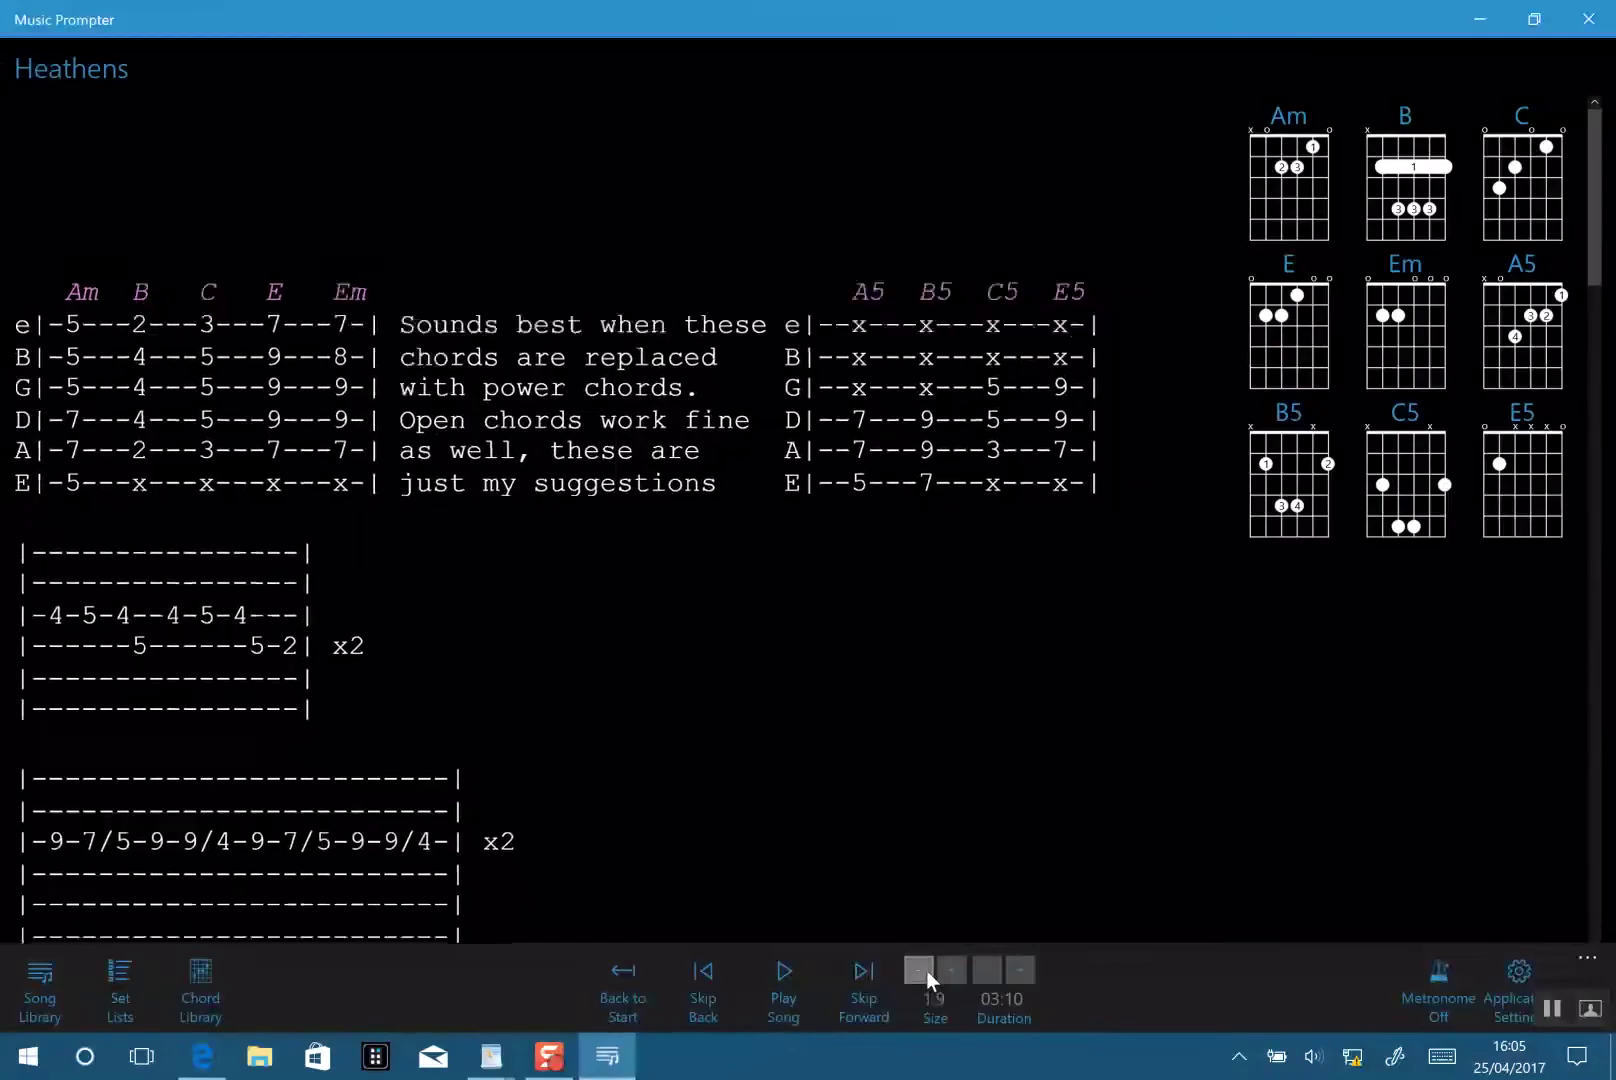
left_click(925, 970)
scroll(600, 500, "down", 12)
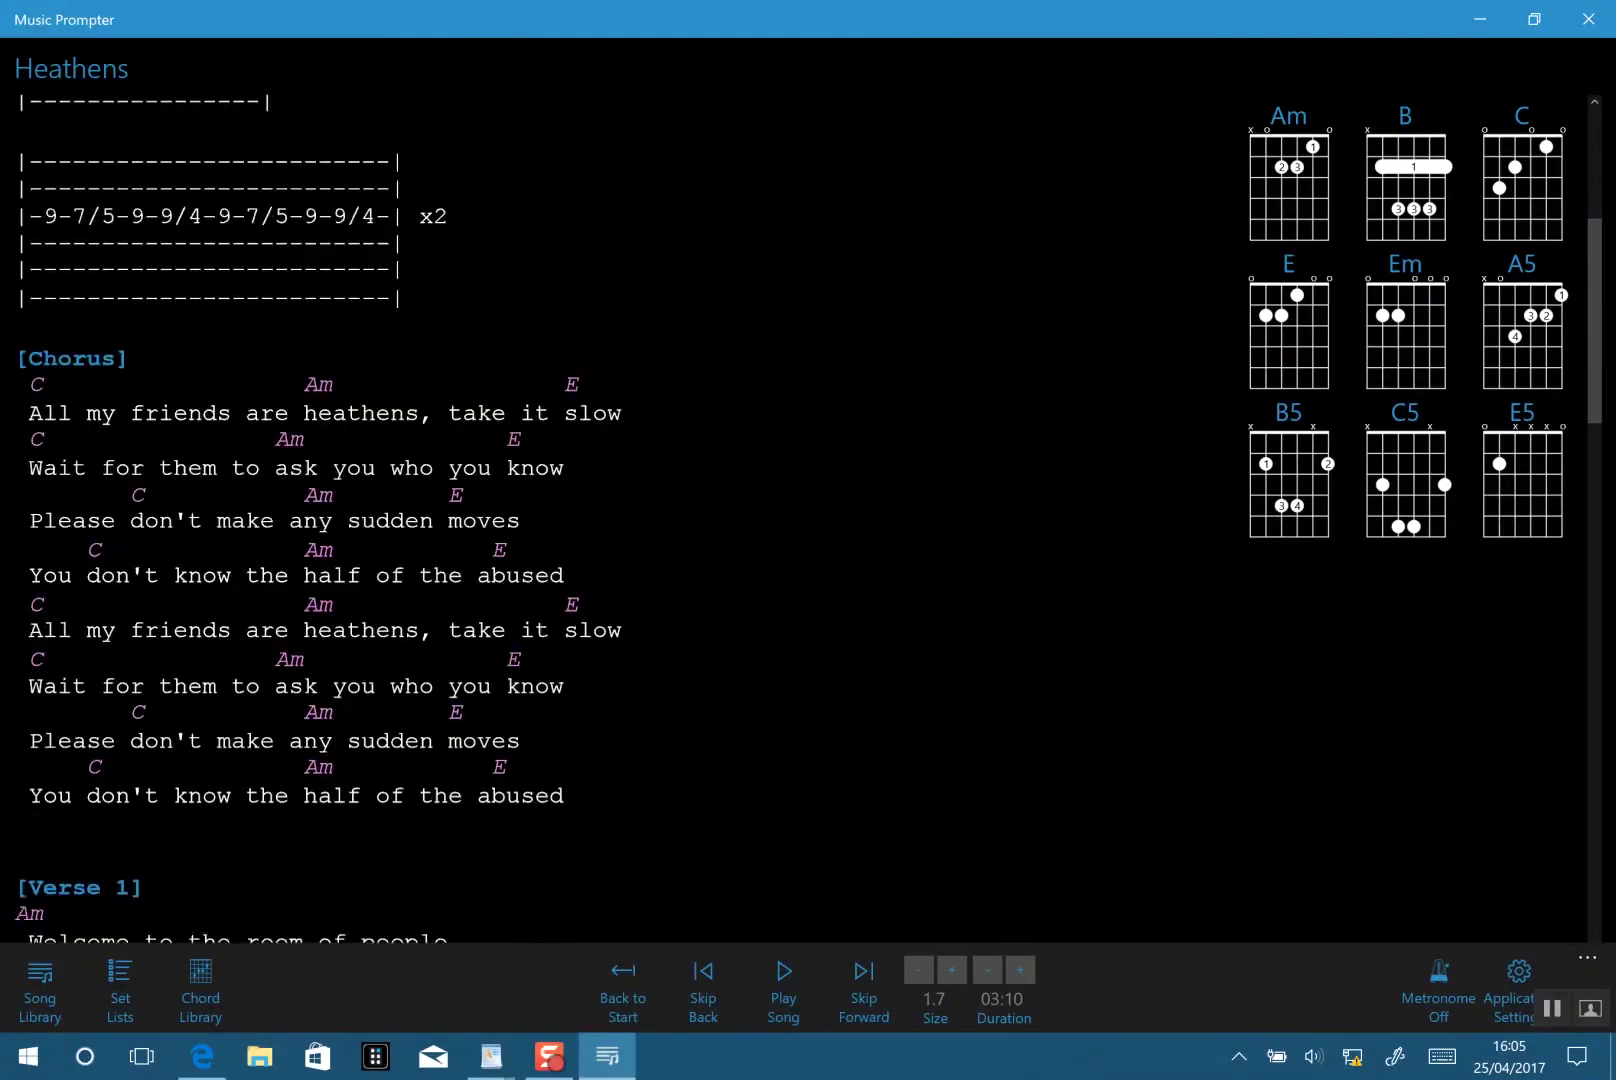
scroll(600, 500, "up", 5)
scroll(600, 500, "down", 5)
scroll(600, 500, "up", 12)
scroll(480, 610, "down", 1)
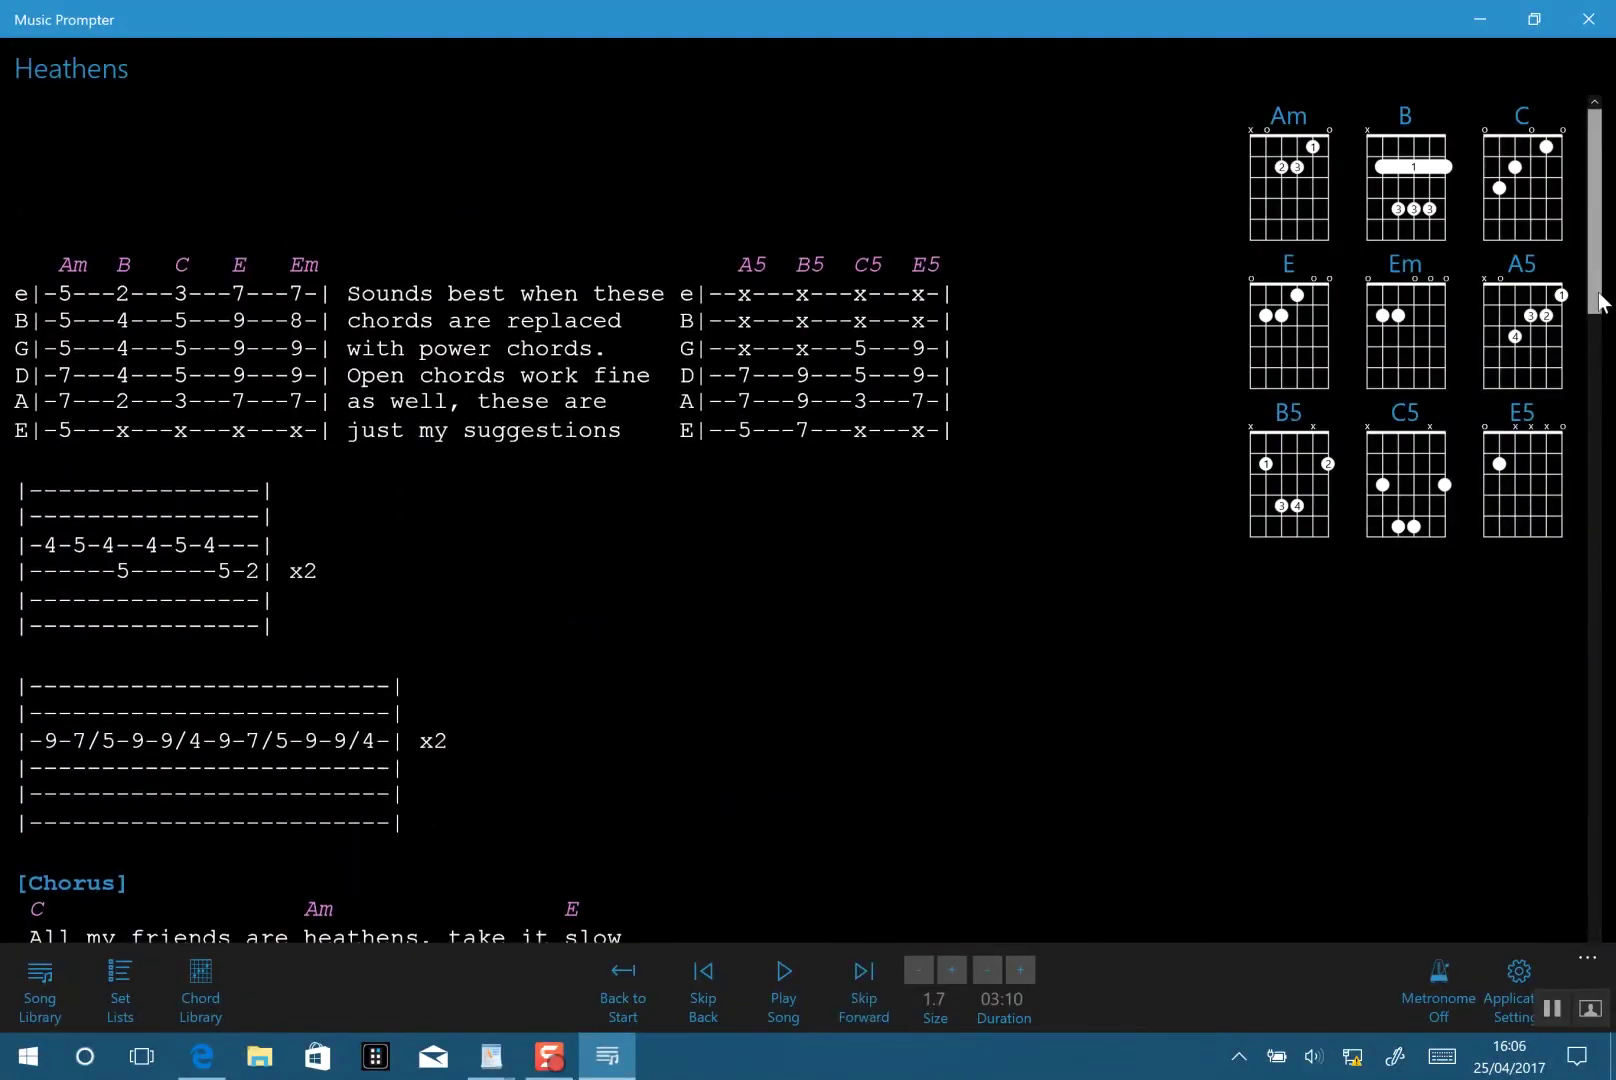
scroll(1601, 291, "down", 10)
scroll(1601, 291, "up", 10)
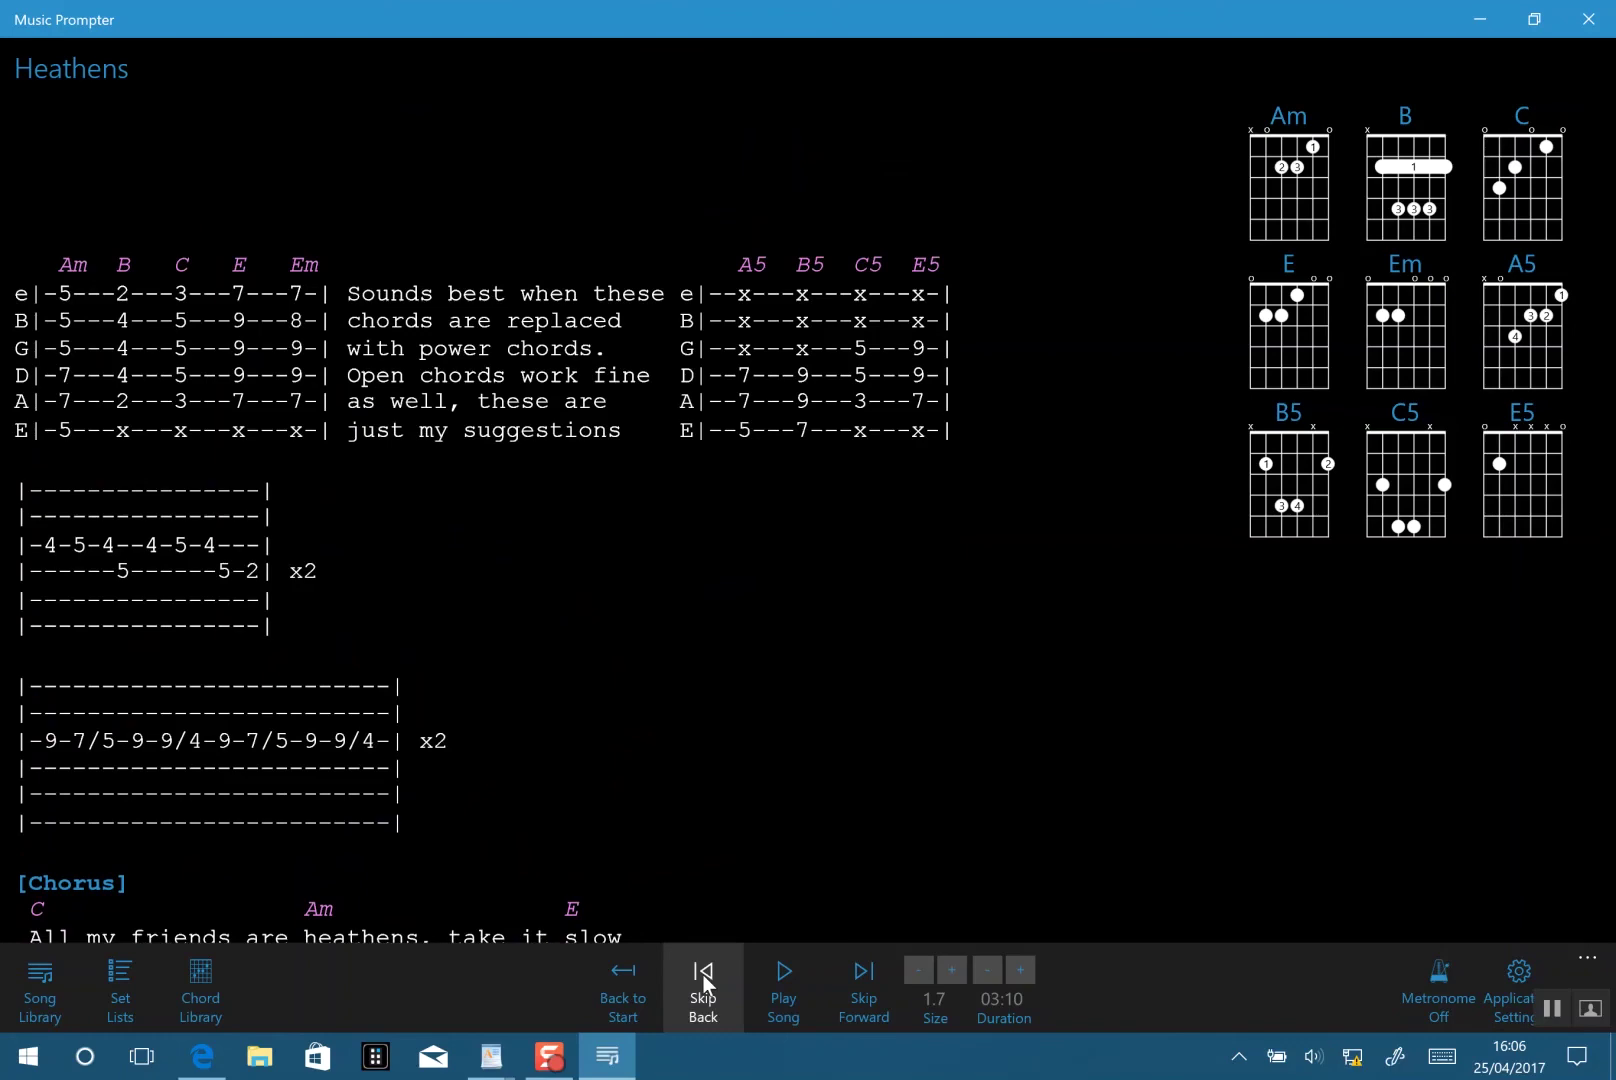
Test Skip Forward and Skip Back, then start and pause auto-scroll playback.
left_click(835, 961)
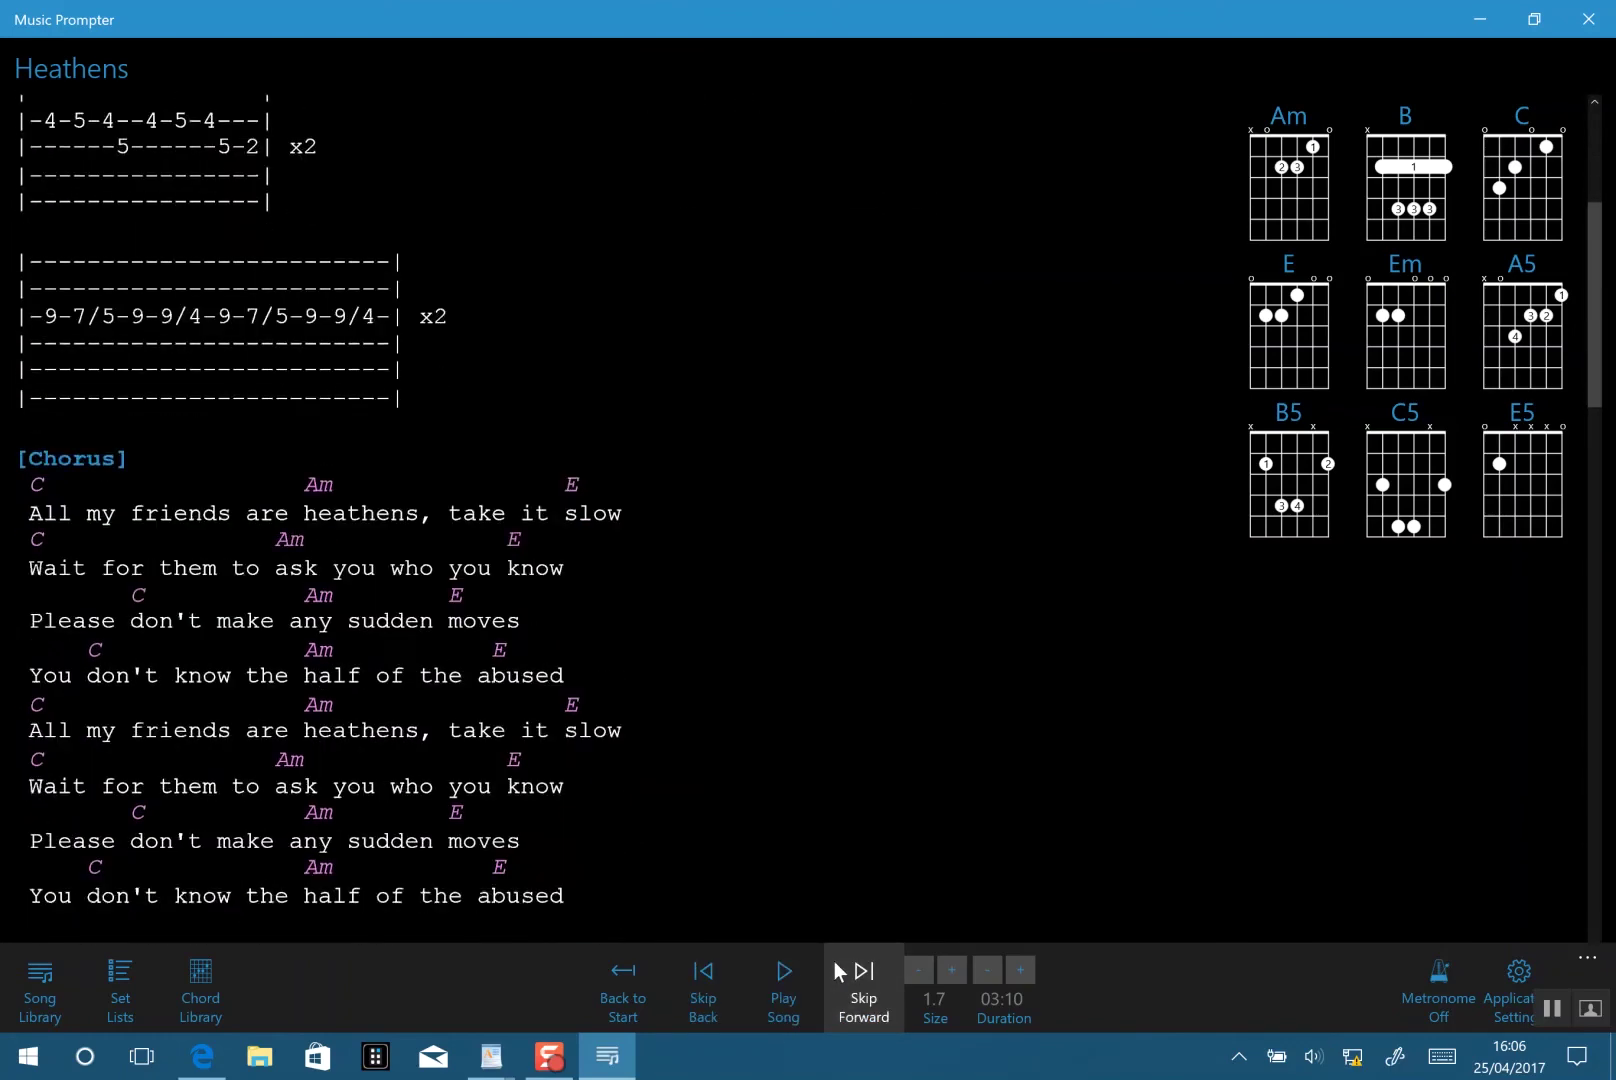
left_click(699, 966)
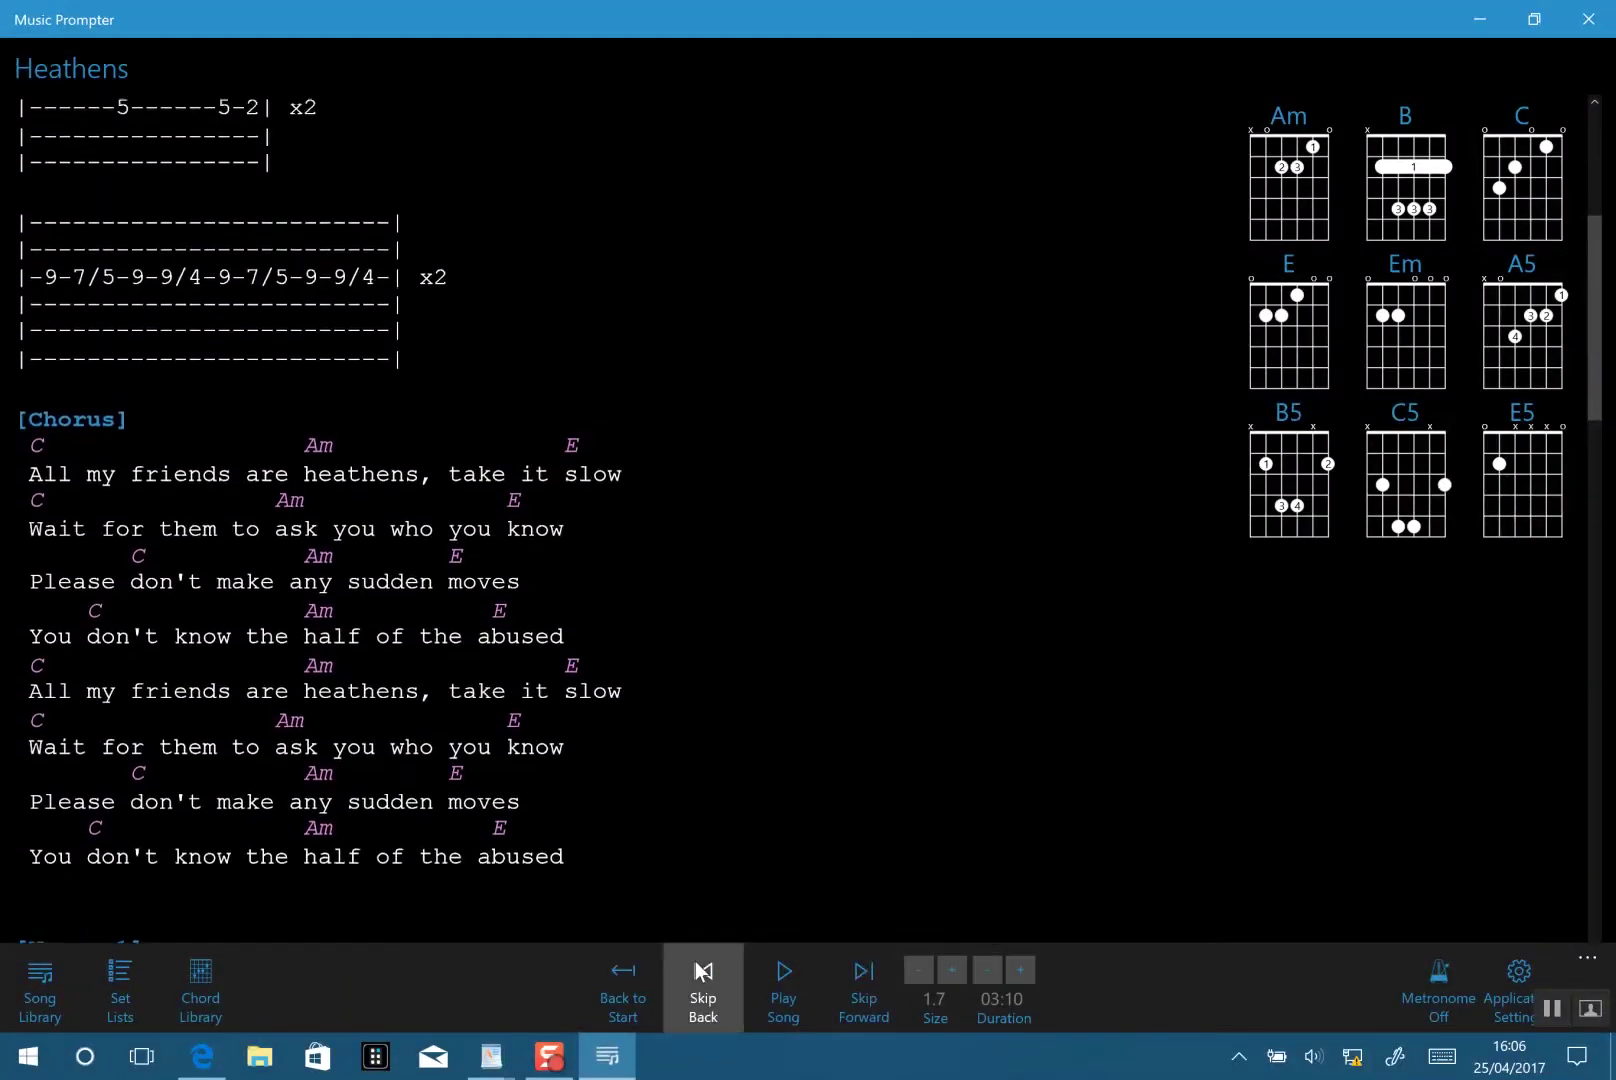
left_click(697, 963)
left_click(776, 990)
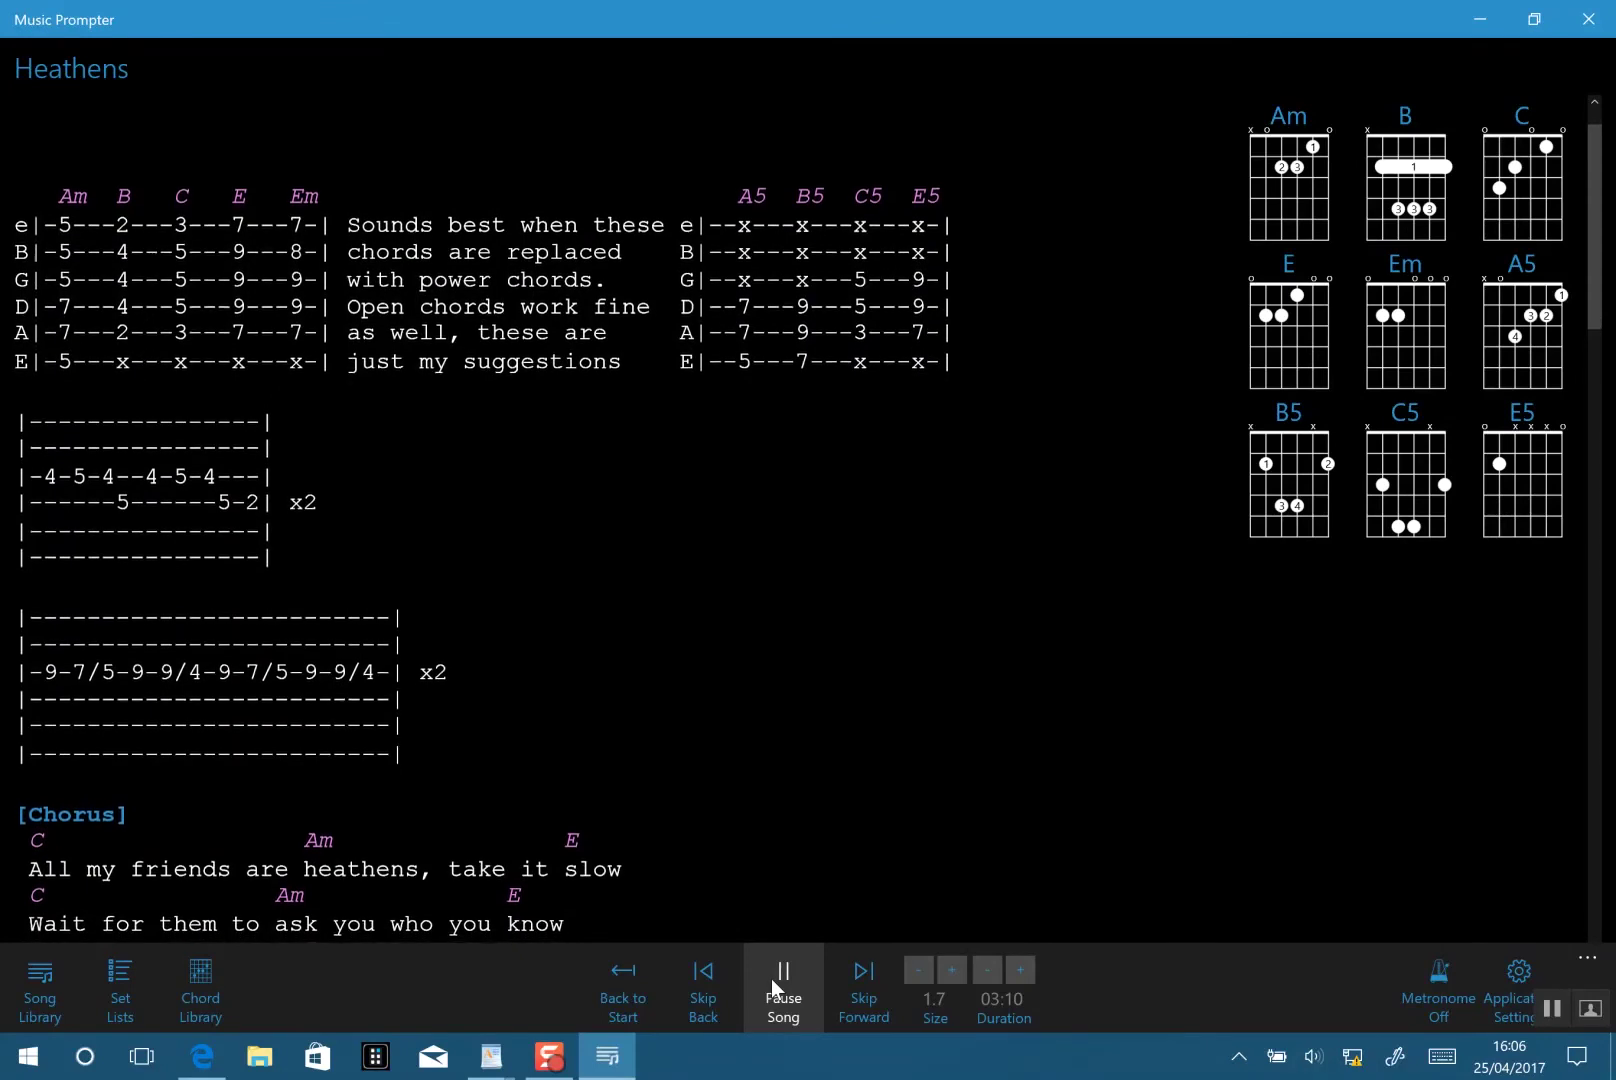
left_click(776, 988)
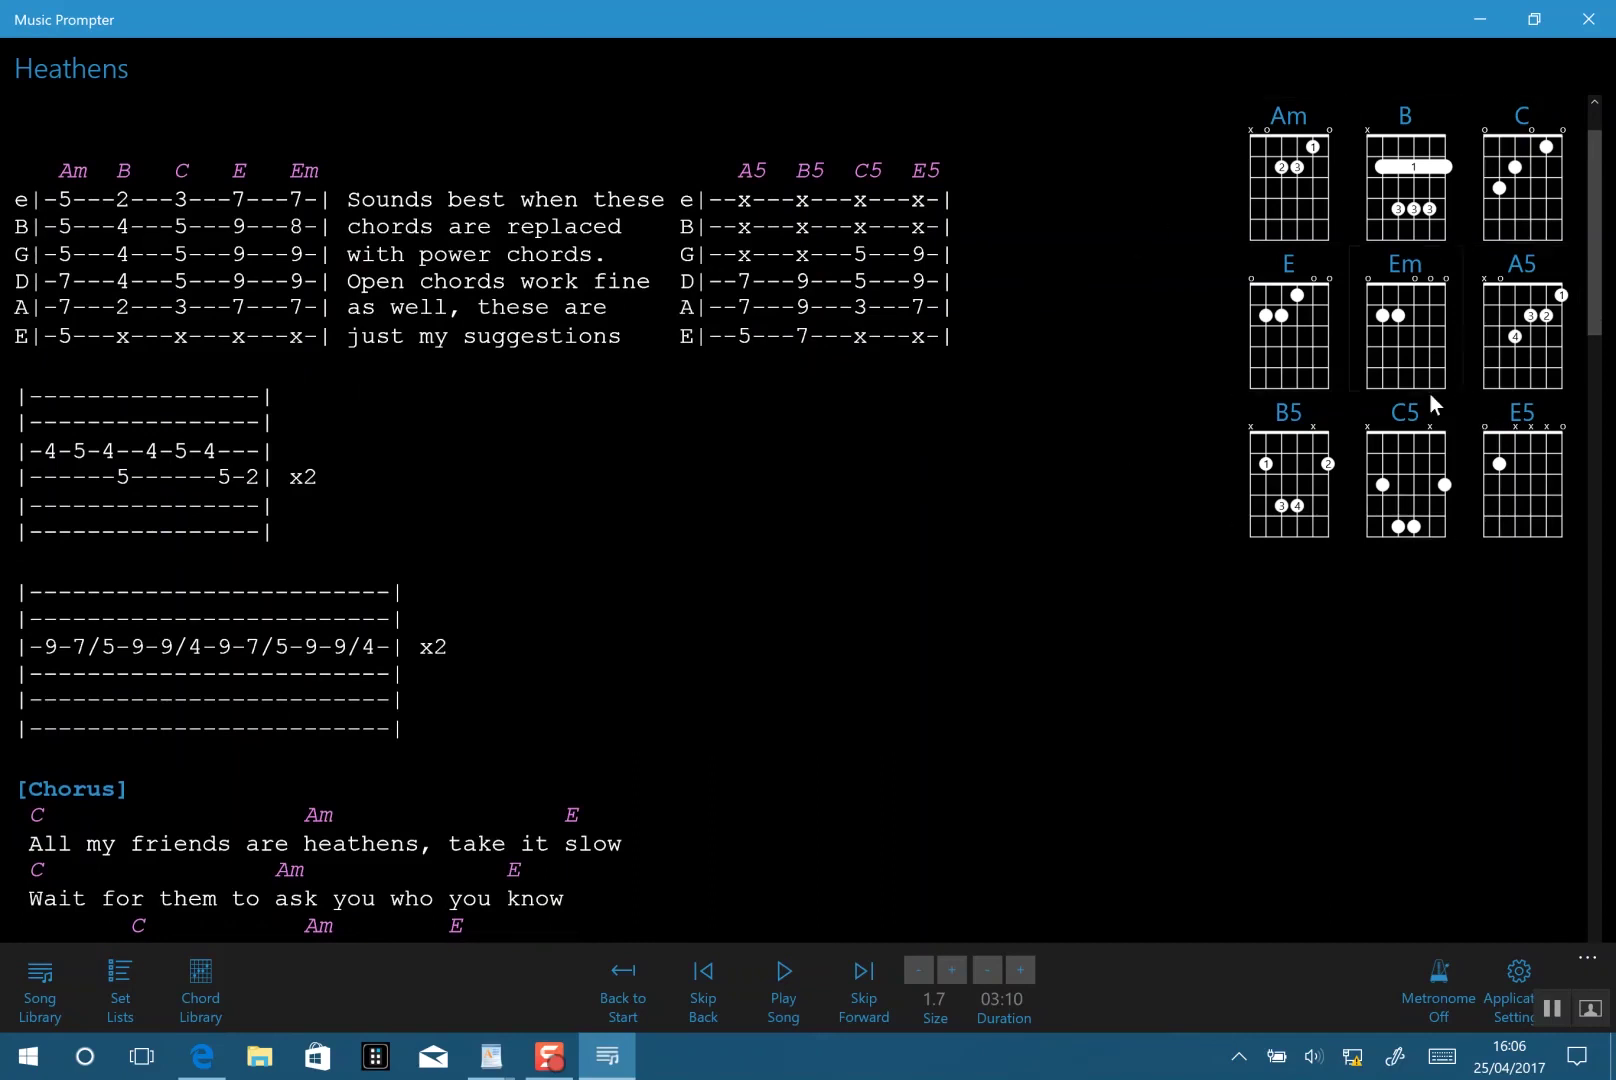
Select the C, Am and Em chord diagrams.
left_click(1510, 210)
left_click(1268, 193)
left_click(1395, 327)
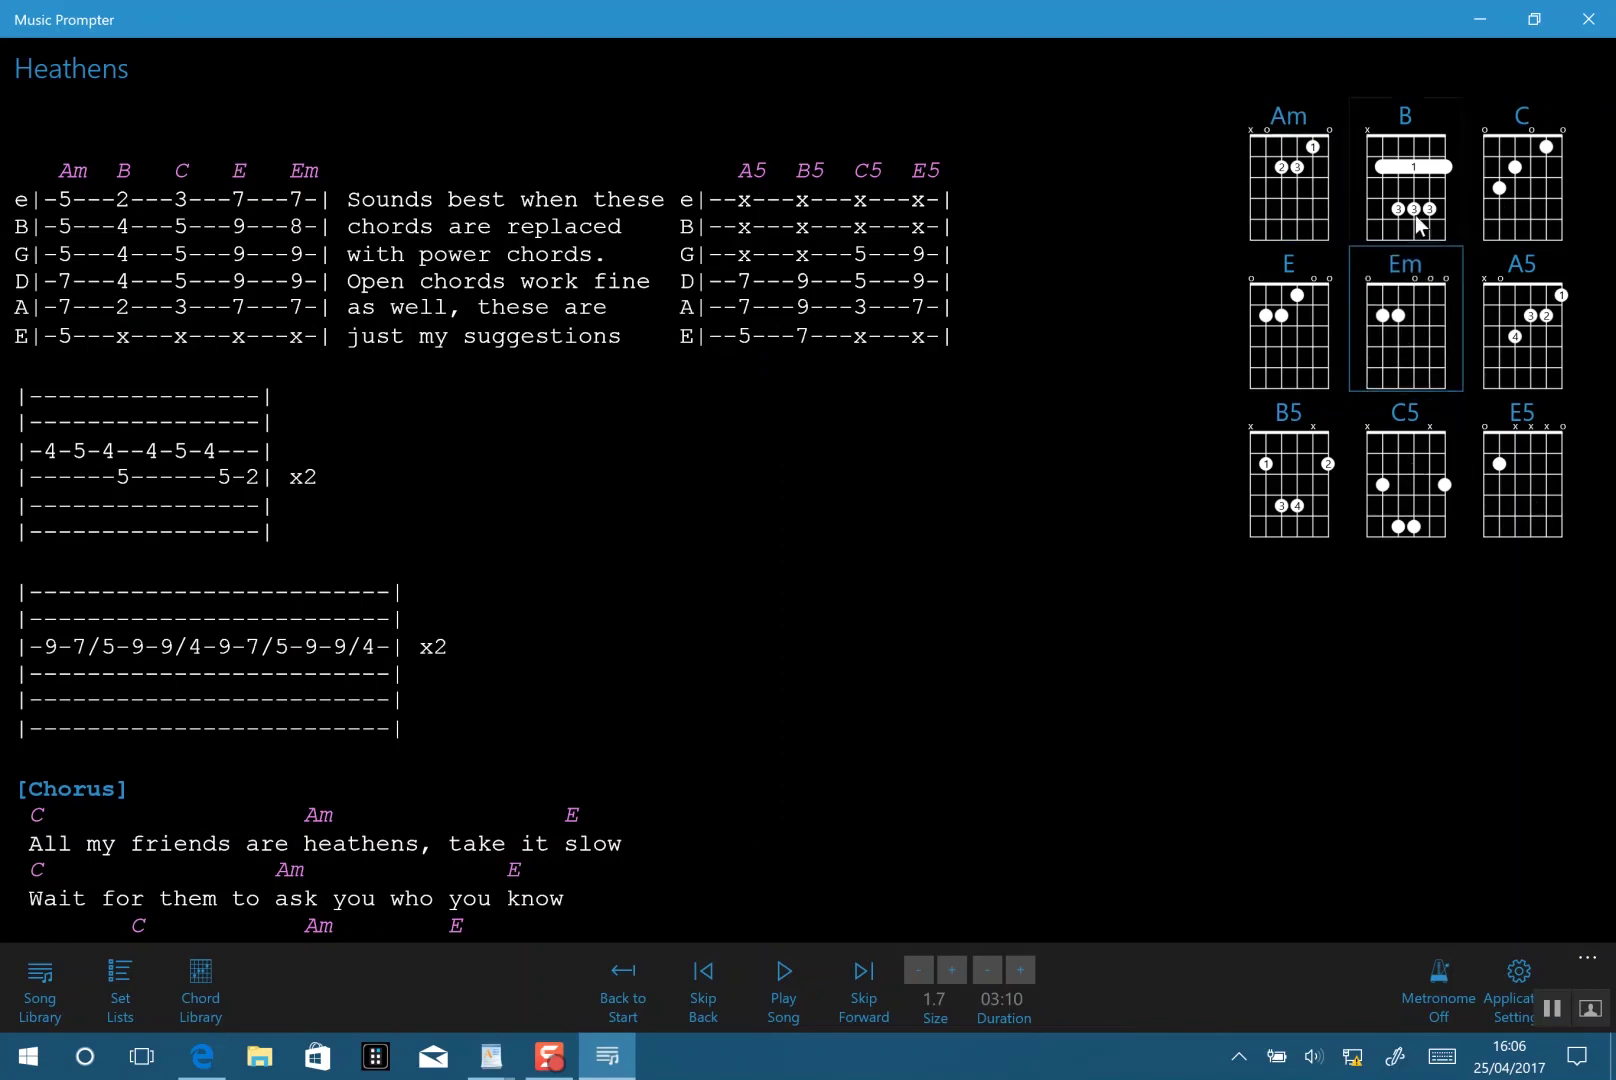